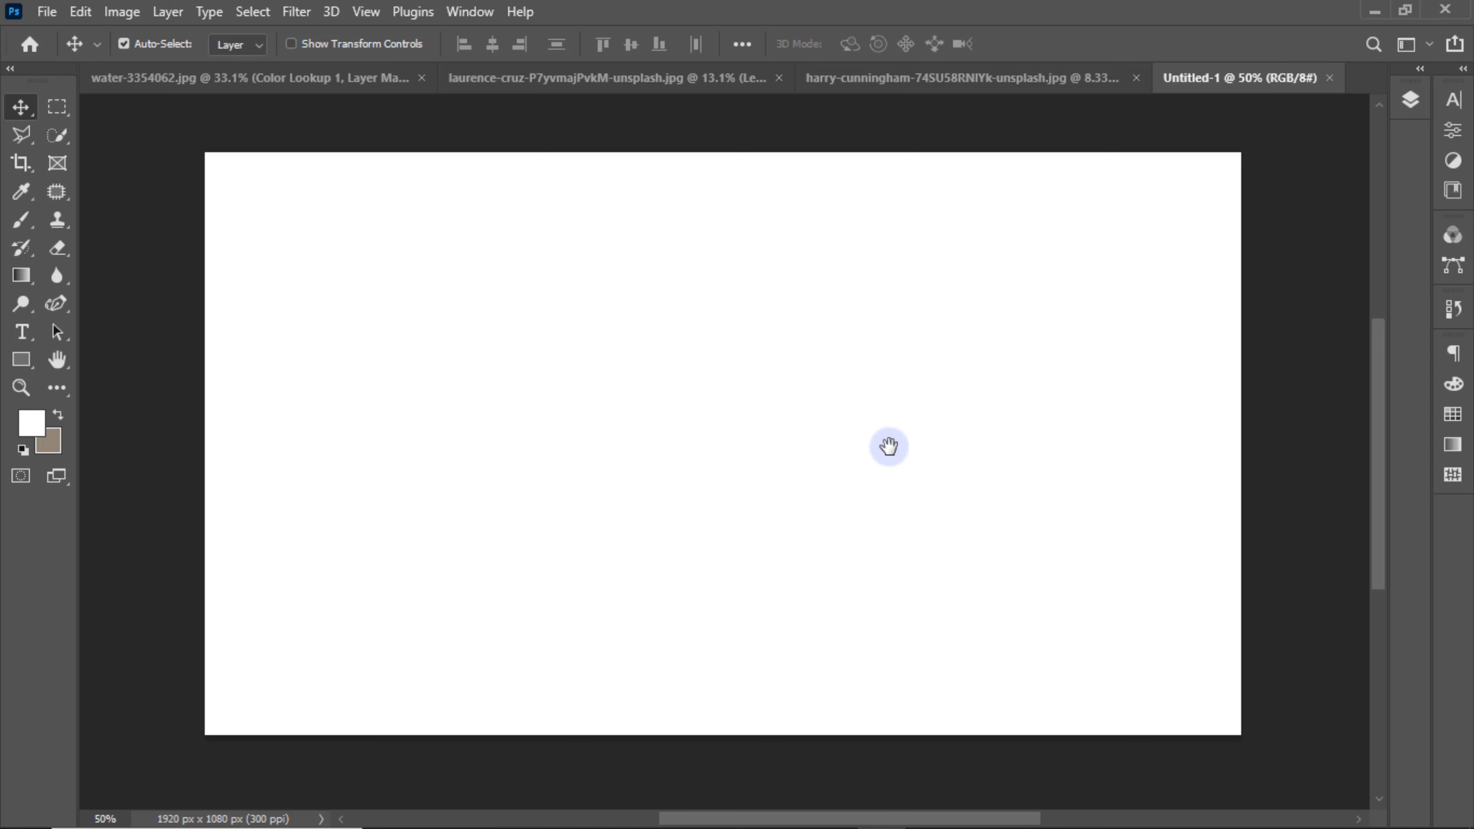
- Add a Gradient fill layer above the white background using the Gray_14 preset from the Grays group
drag(889, 446, 785, 445)
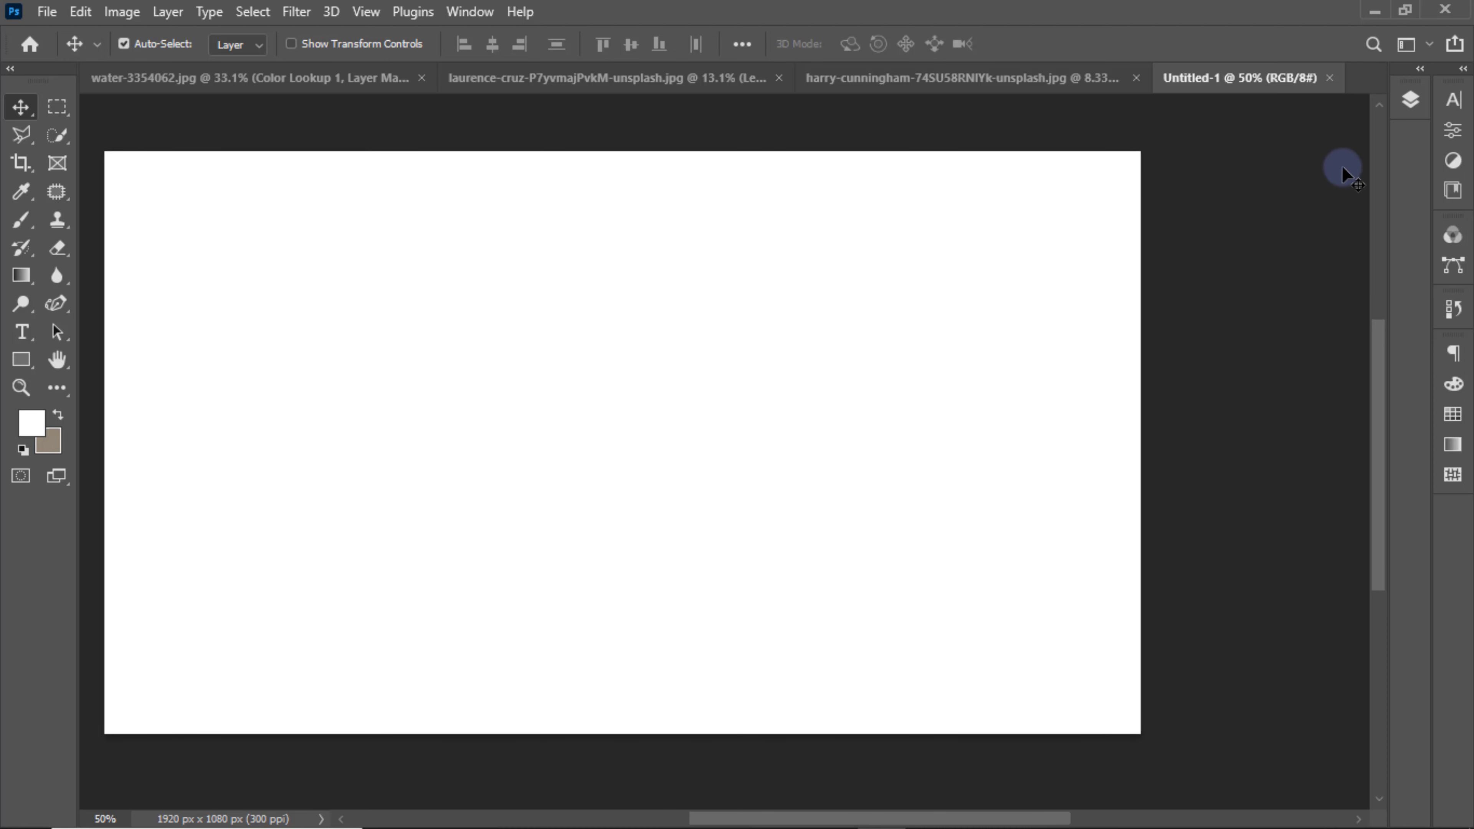
click(1409, 100)
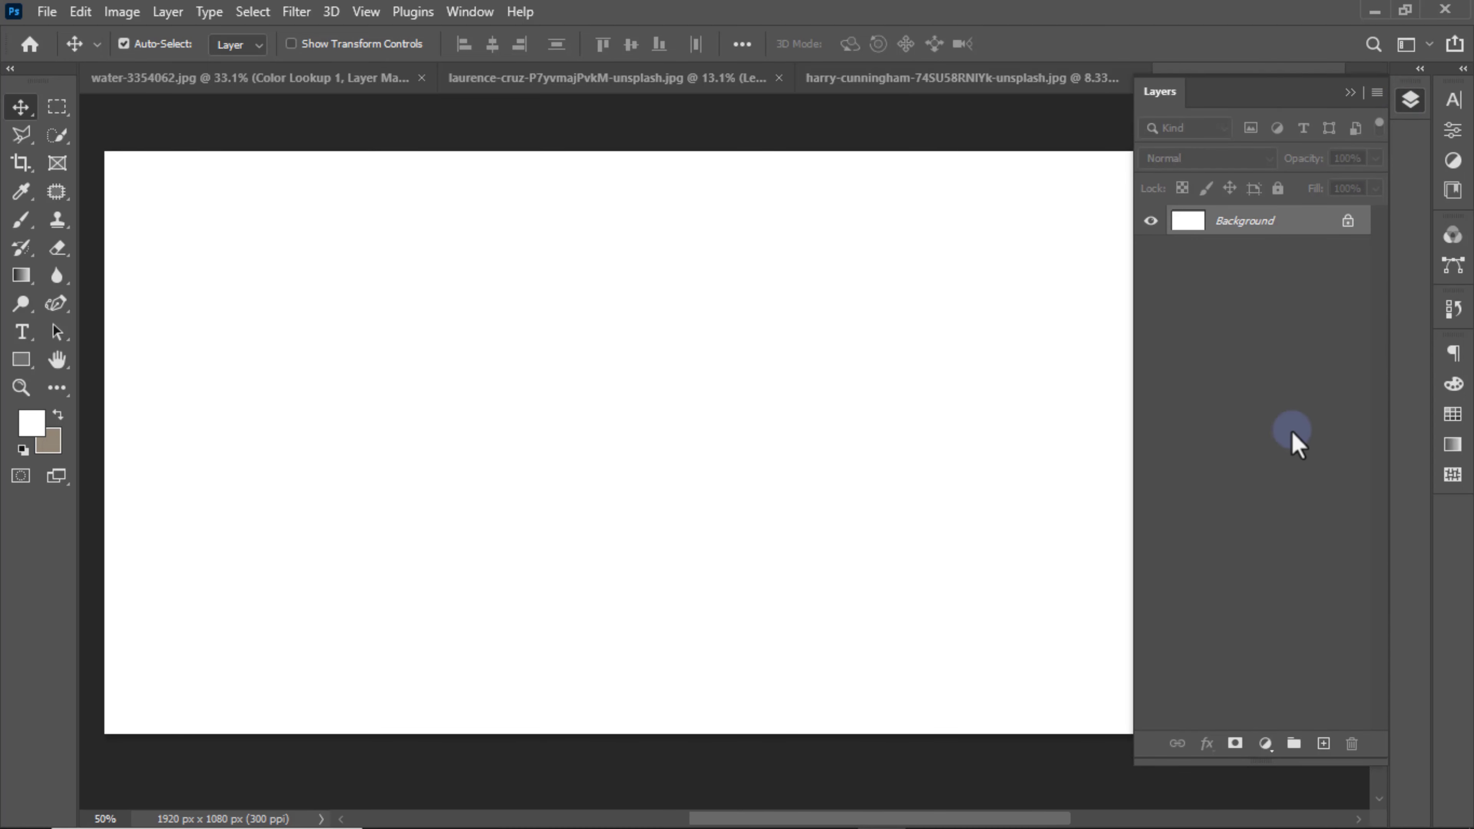
click(1265, 744)
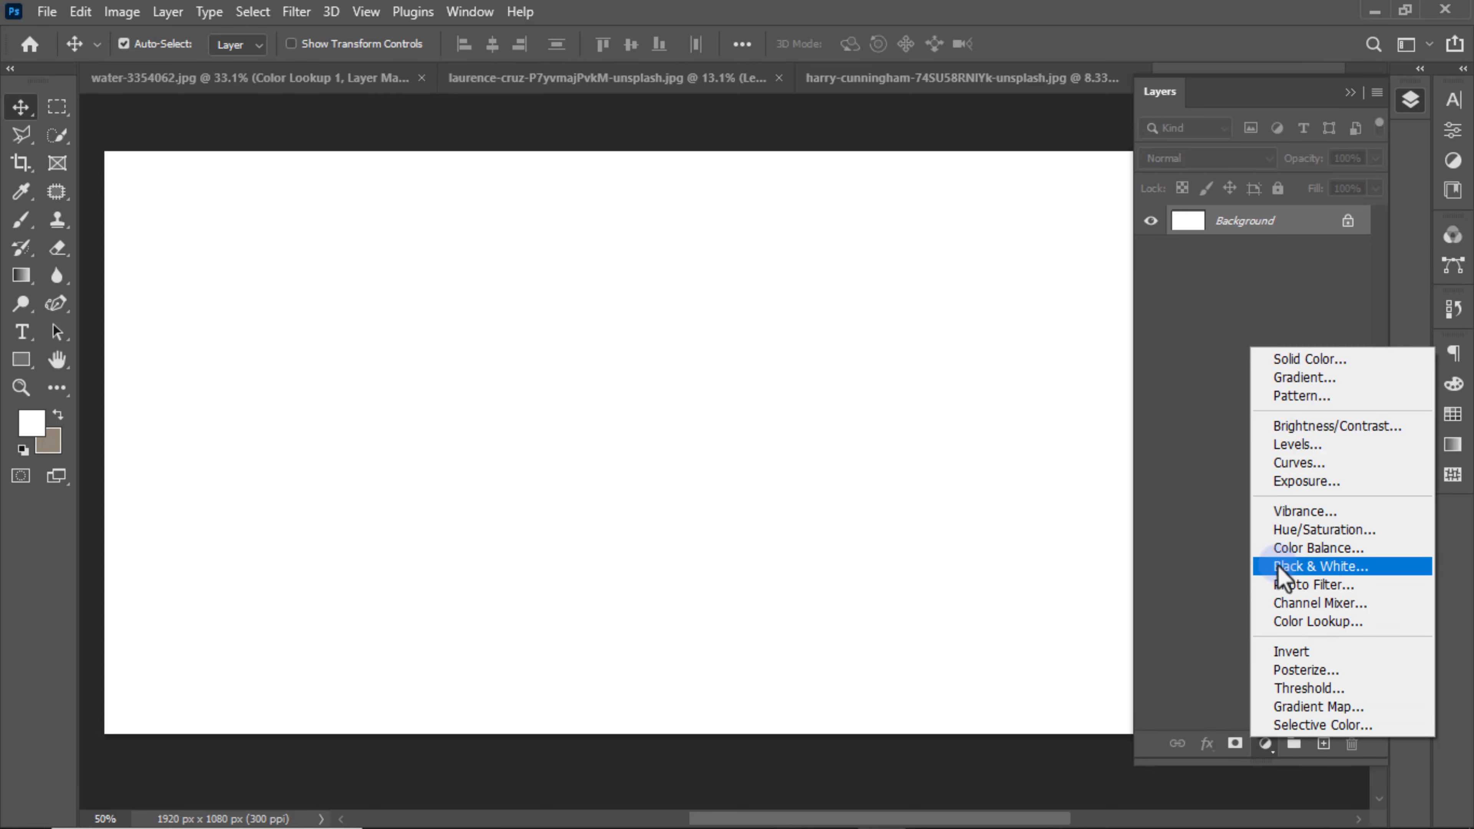
click(1299, 378)
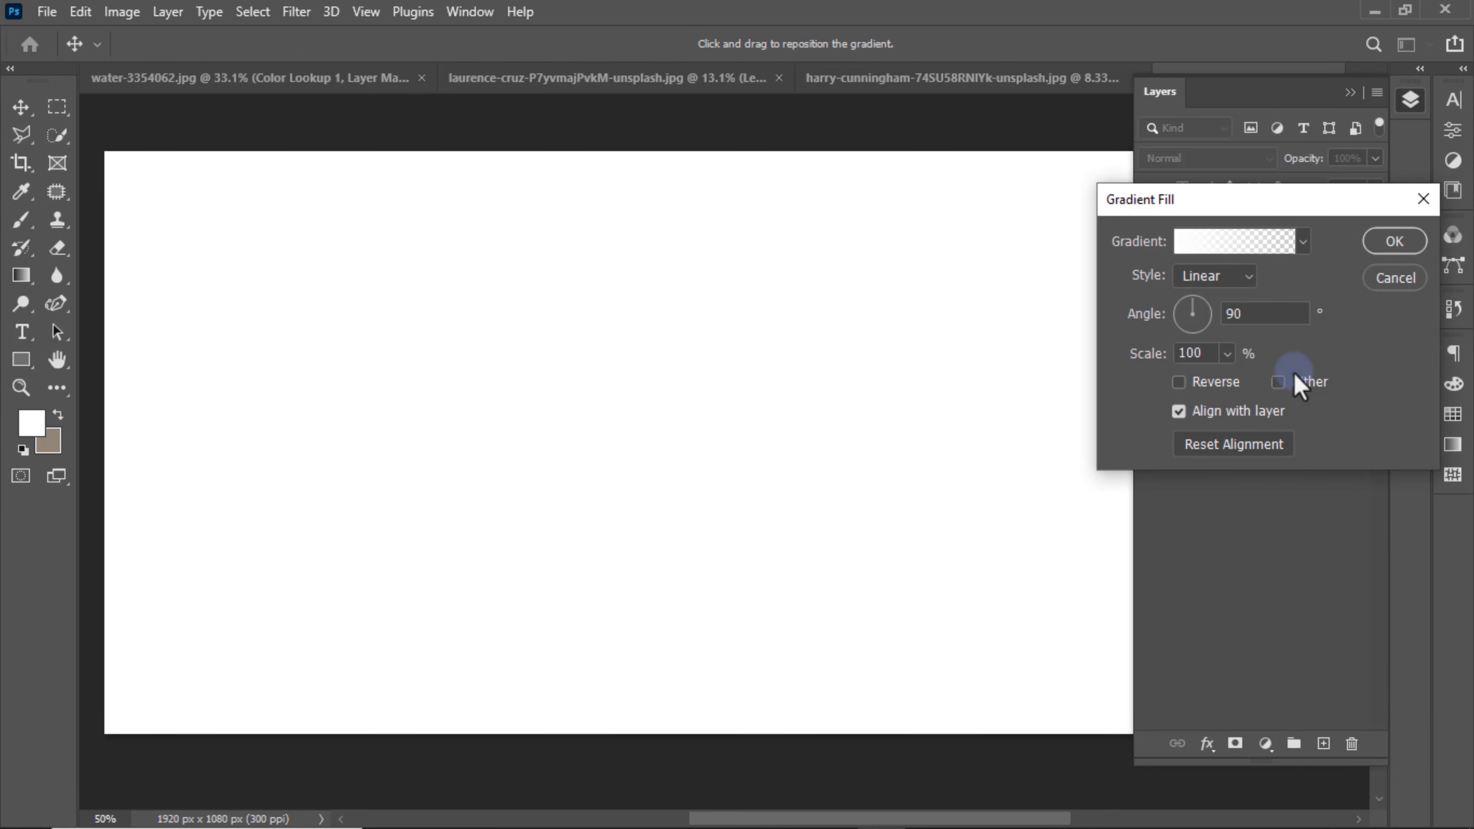
click(1240, 244)
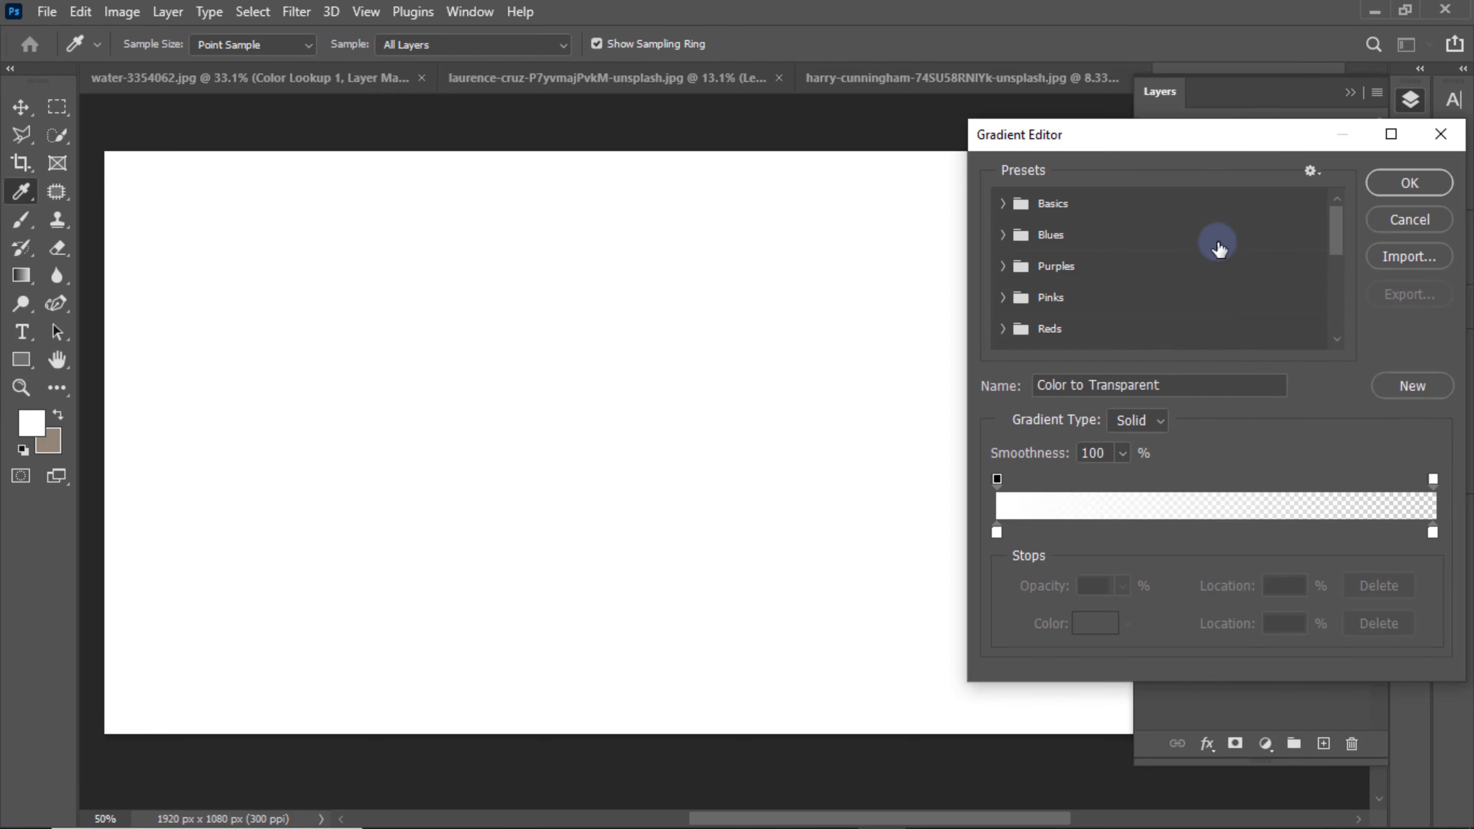
scroll(1006, 253, down, 3)
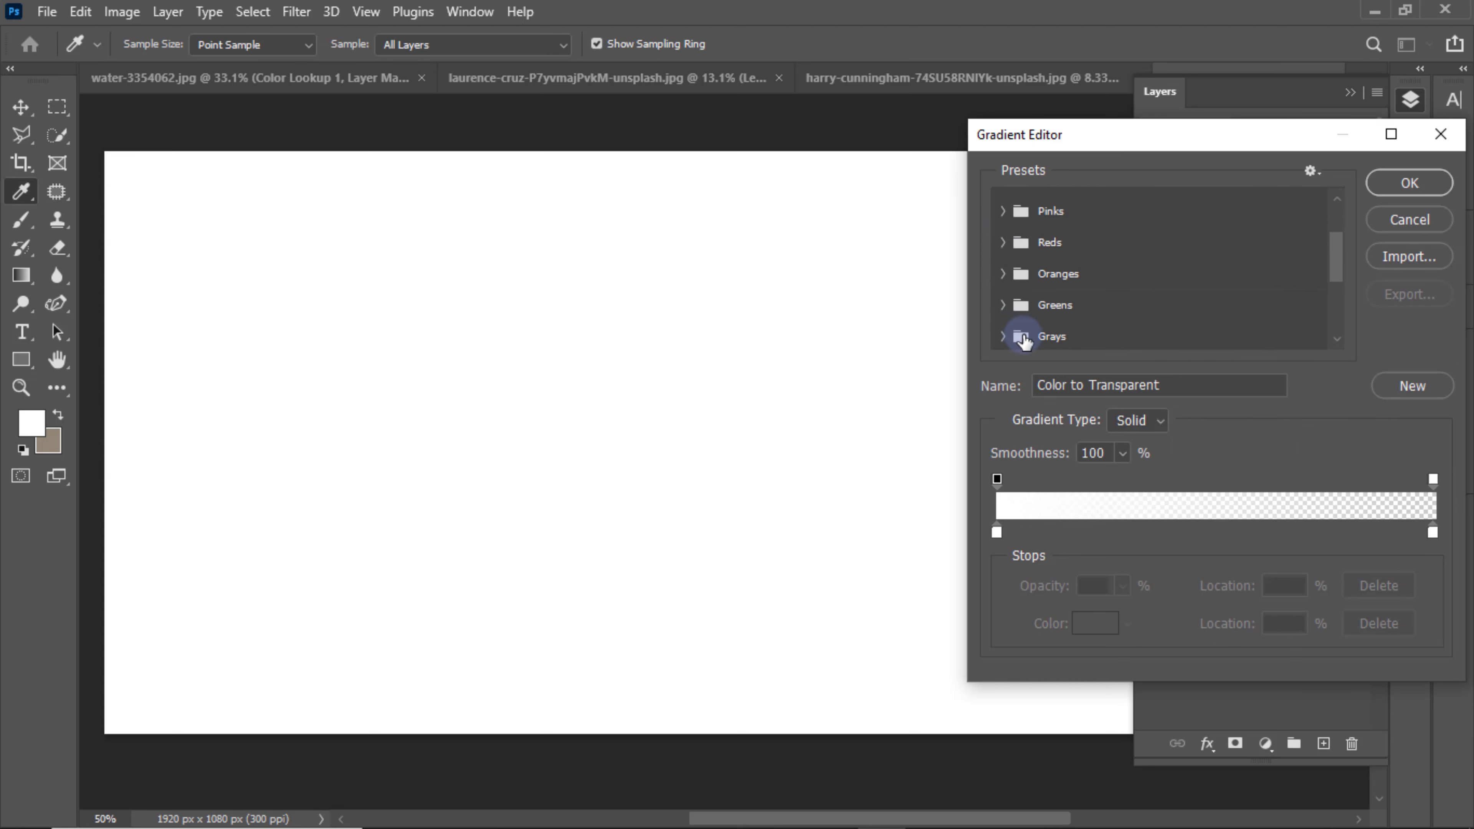
click(1015, 343)
scroll(1022, 336, down, 3)
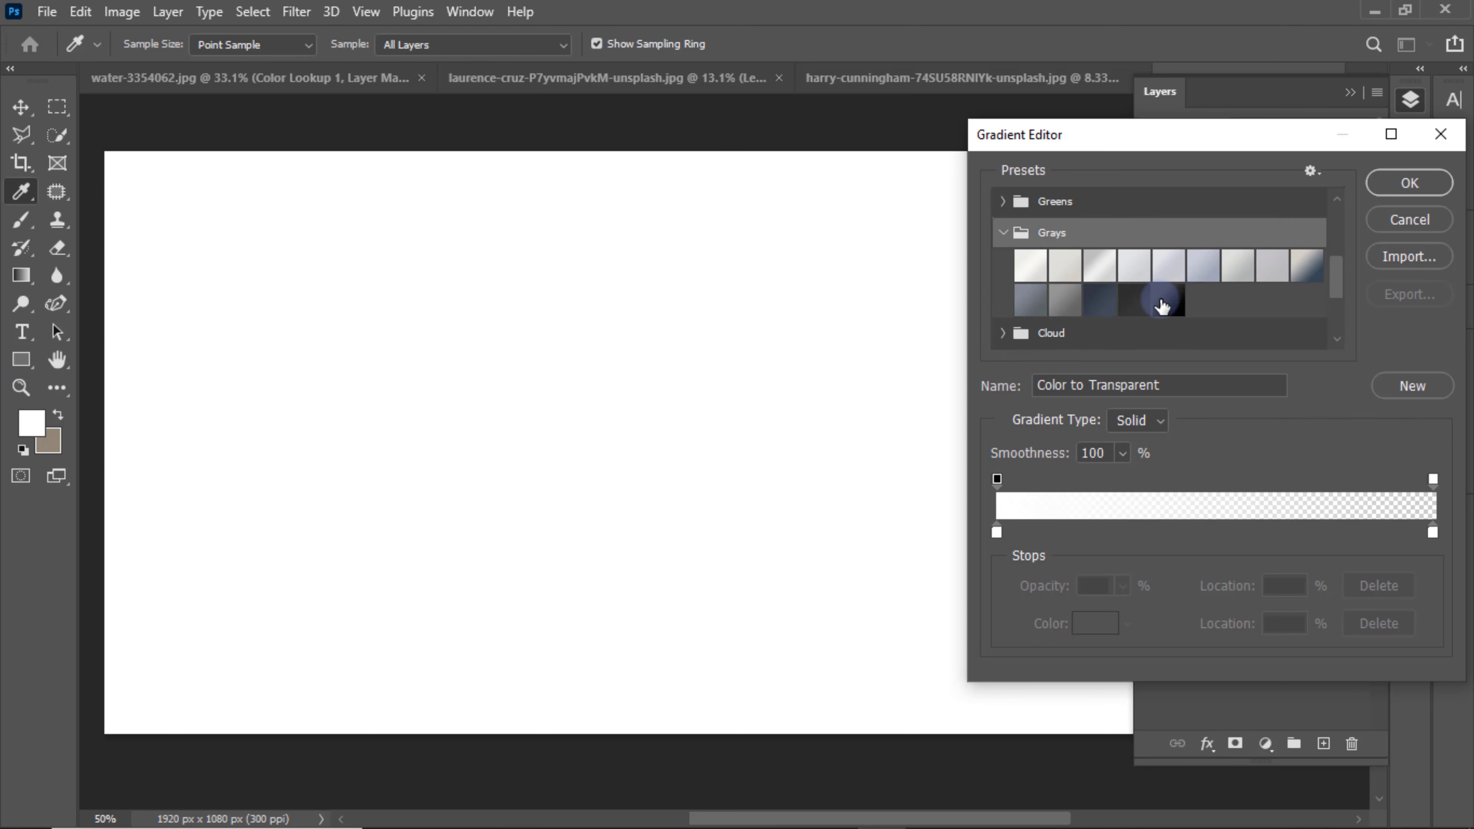
click(1163, 307)
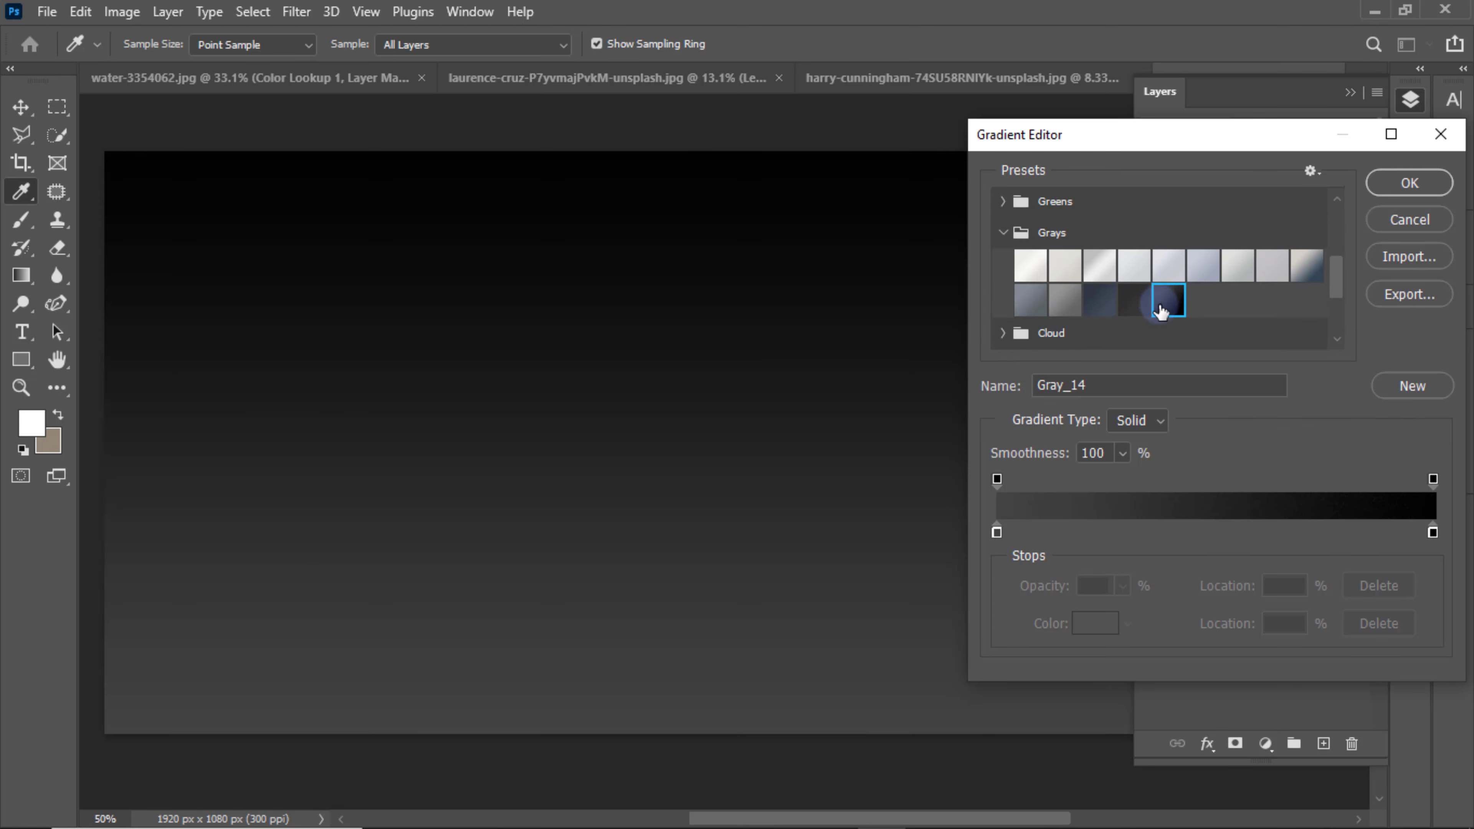
- Set the gradient's starting colour stop at location 0% to light gray c1c1c1
click(997, 532)
click(1083, 623)
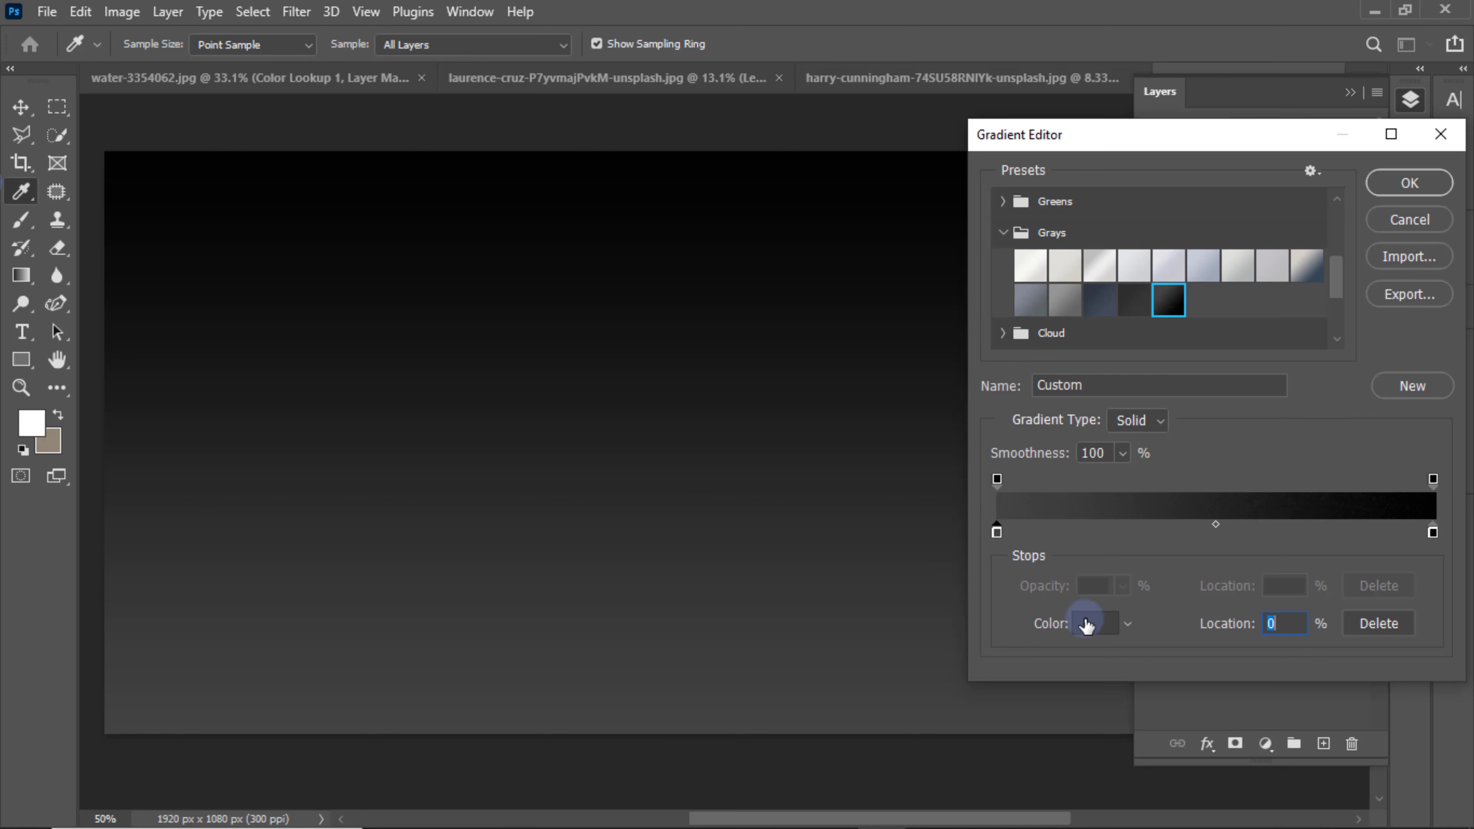
click(893, 363)
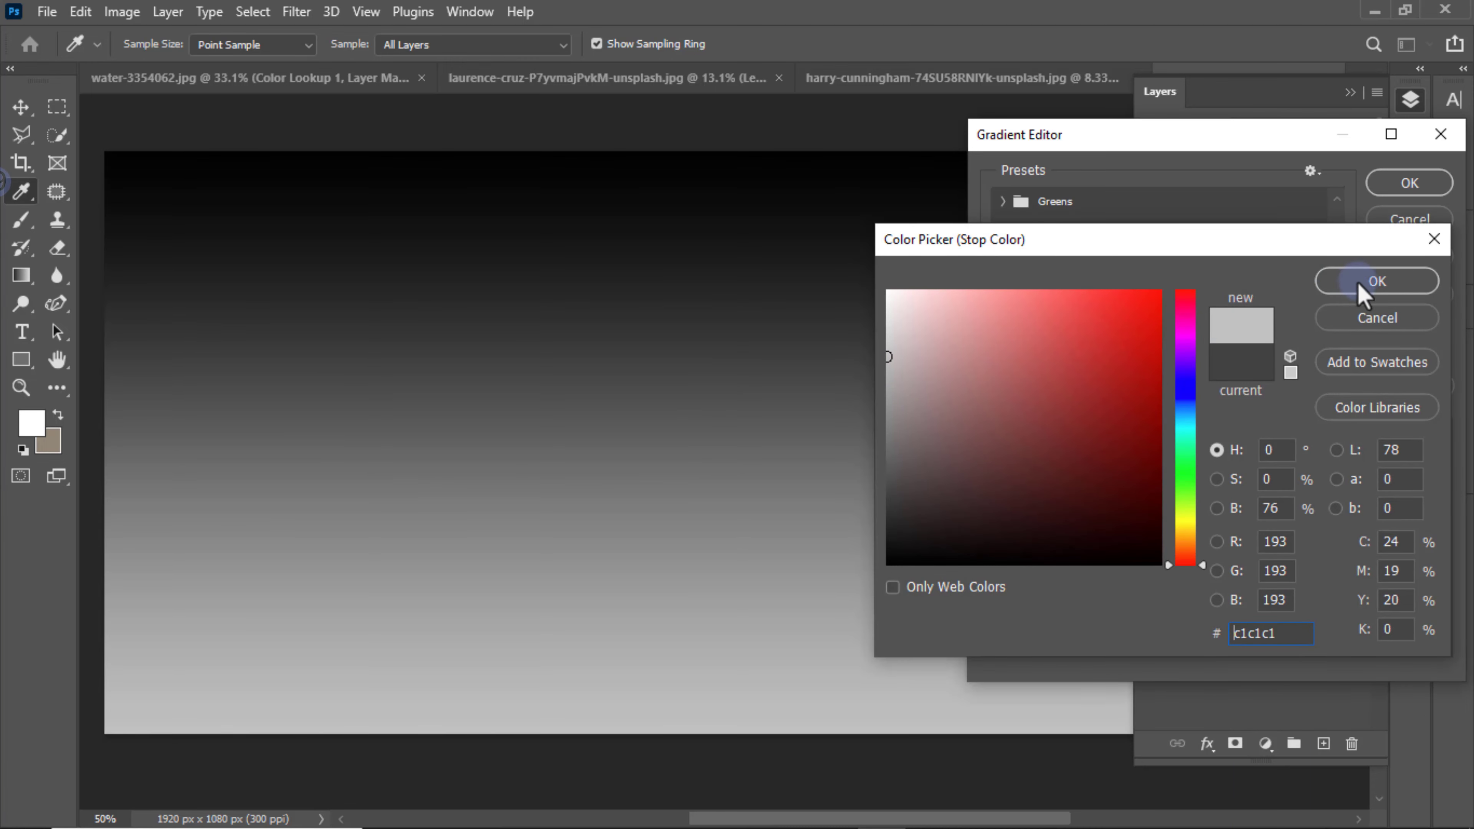
click(1365, 281)
- Set the gradient's end colour stop at location 100% to dark gray 515151 and accept the edited gradient
click(1421, 481)
click(1433, 534)
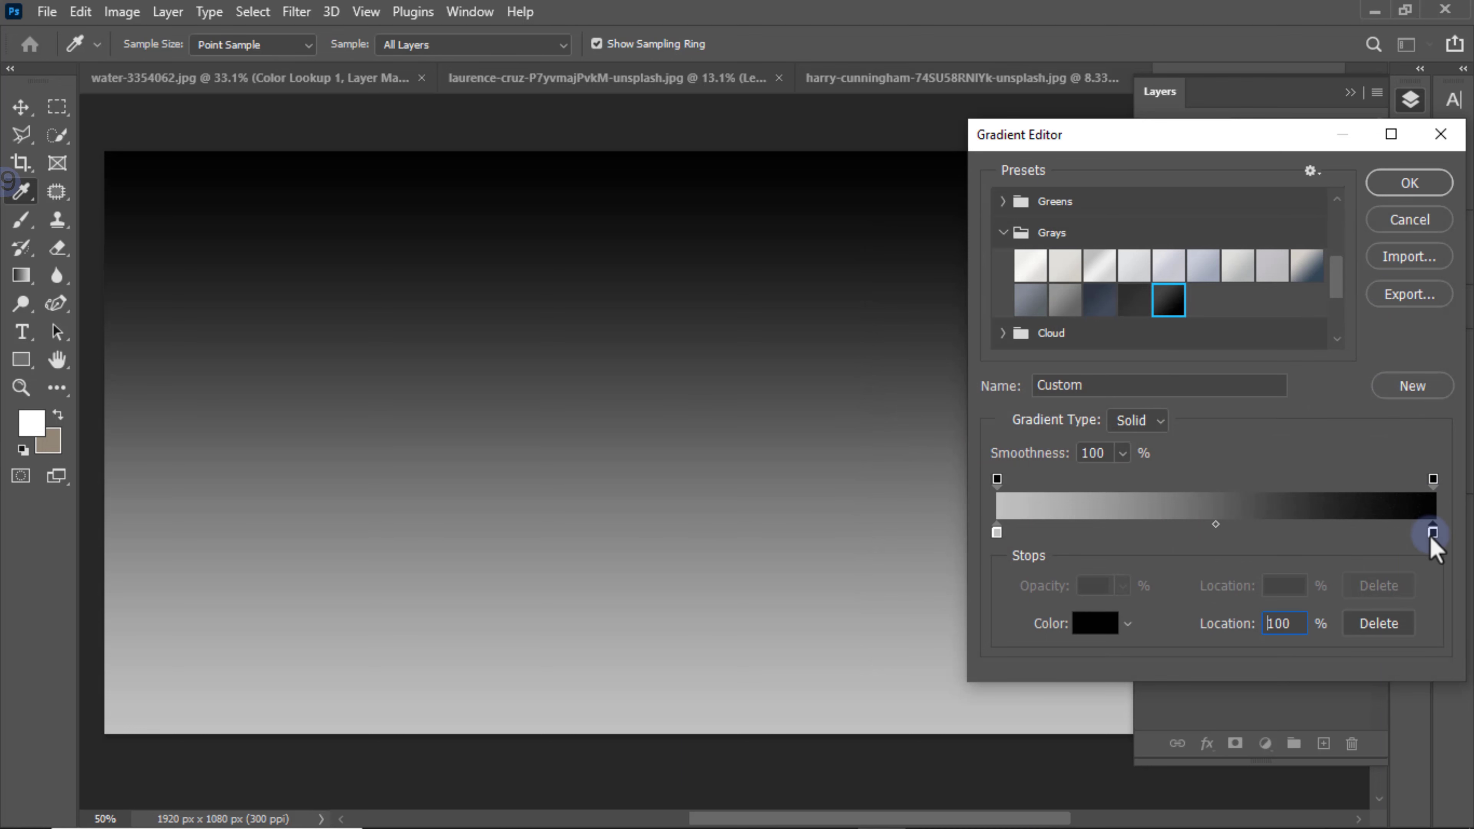
click(1097, 623)
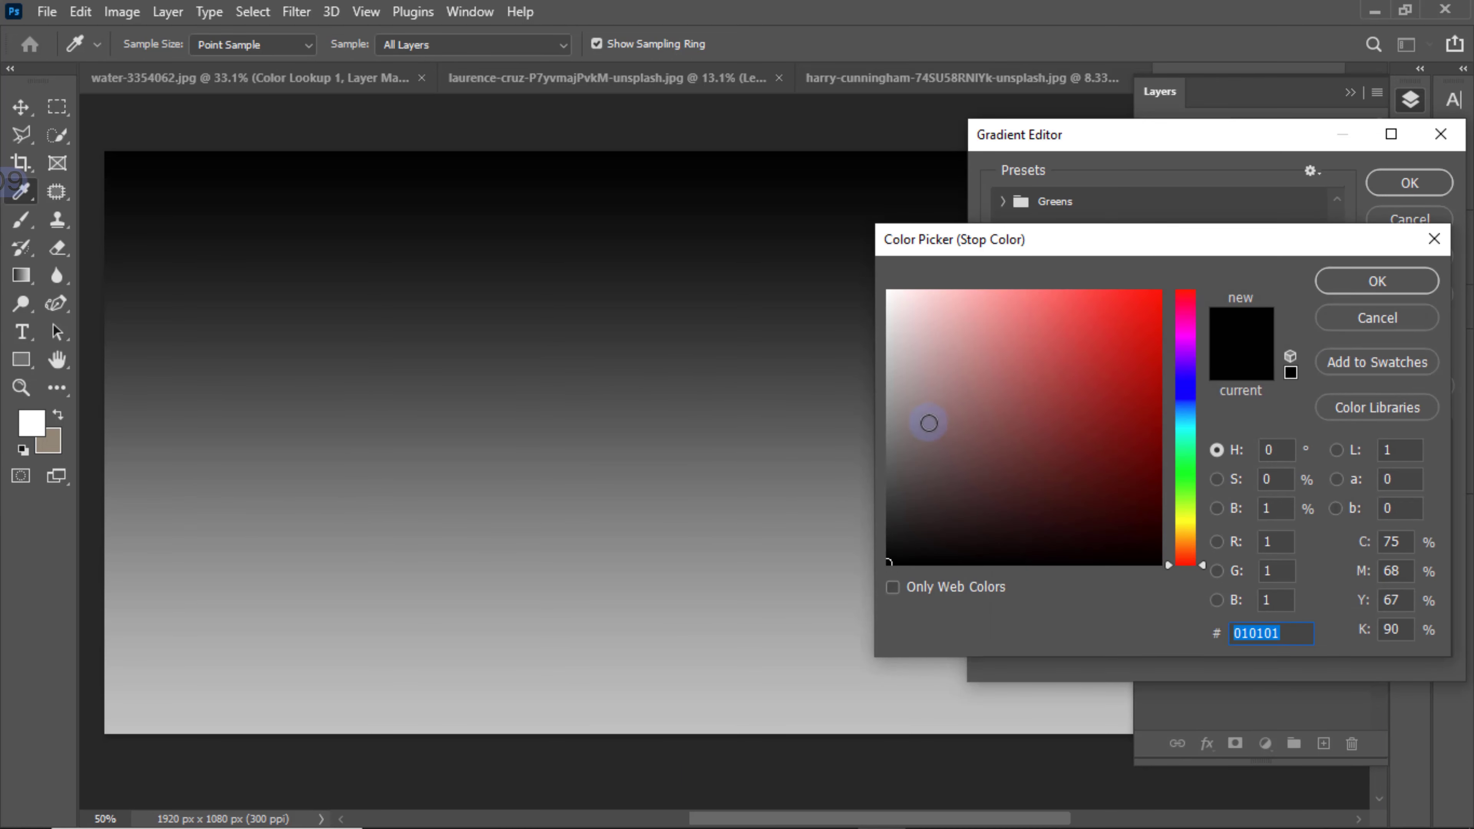
mouse_move(895, 418)
mouse_down()
mouse_move(873, 416)
mouse_move(869, 475)
mouse_up()
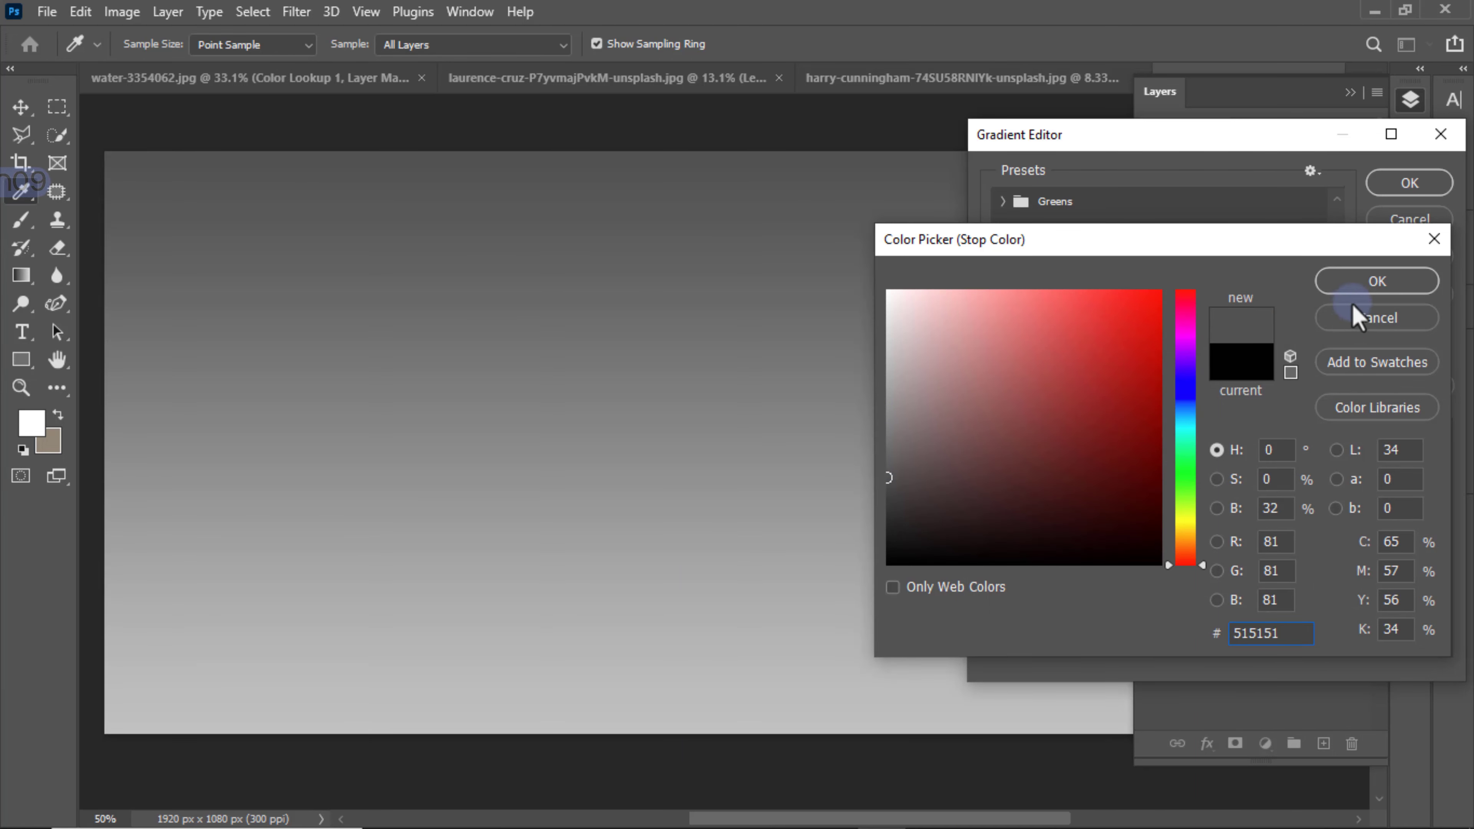
click(1380, 283)
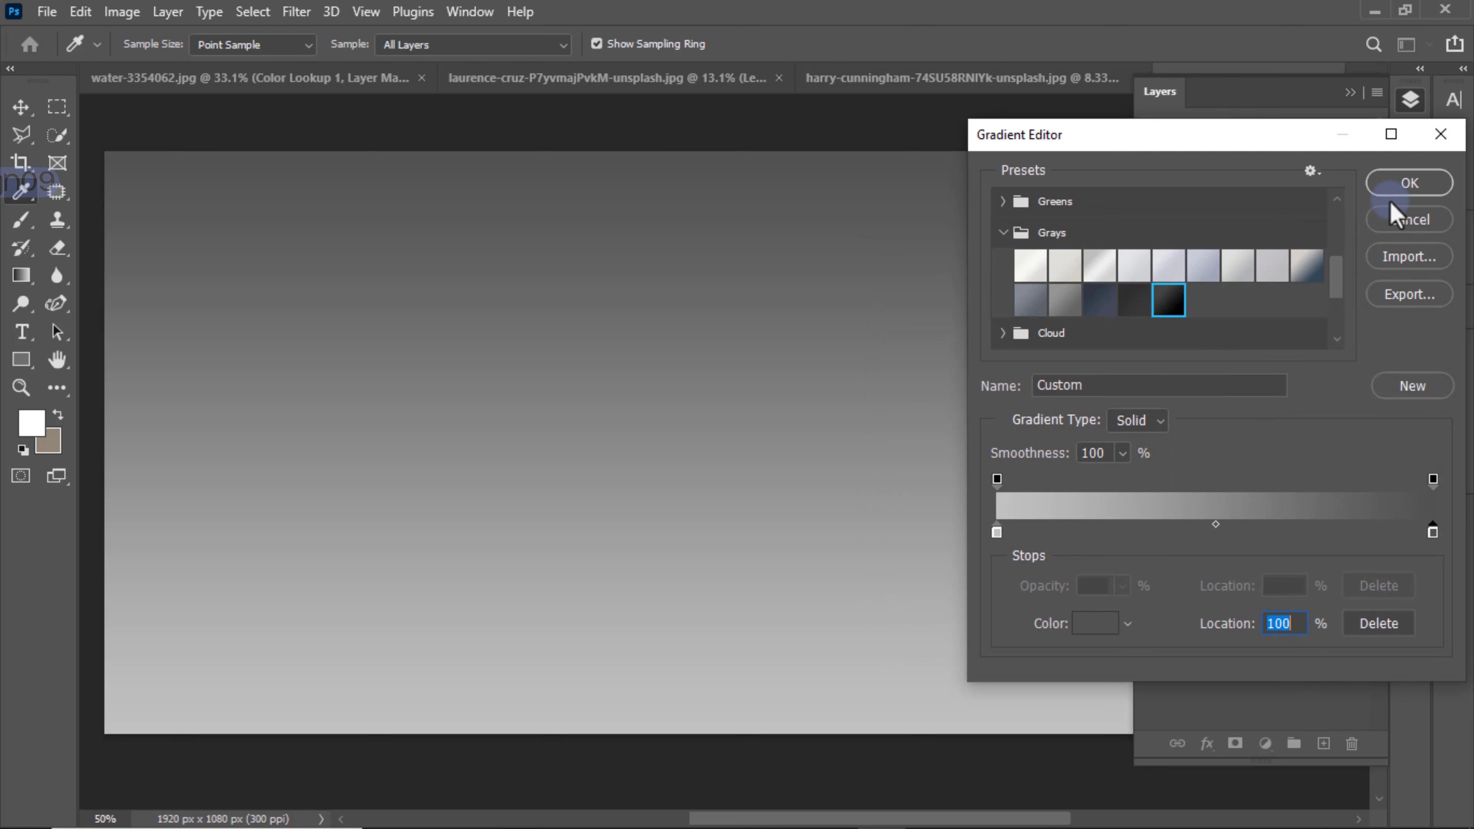
click(1400, 190)
- Make the gradient fill Radial with a scale of 220% and Dither enabled, and apply it
click(1242, 277)
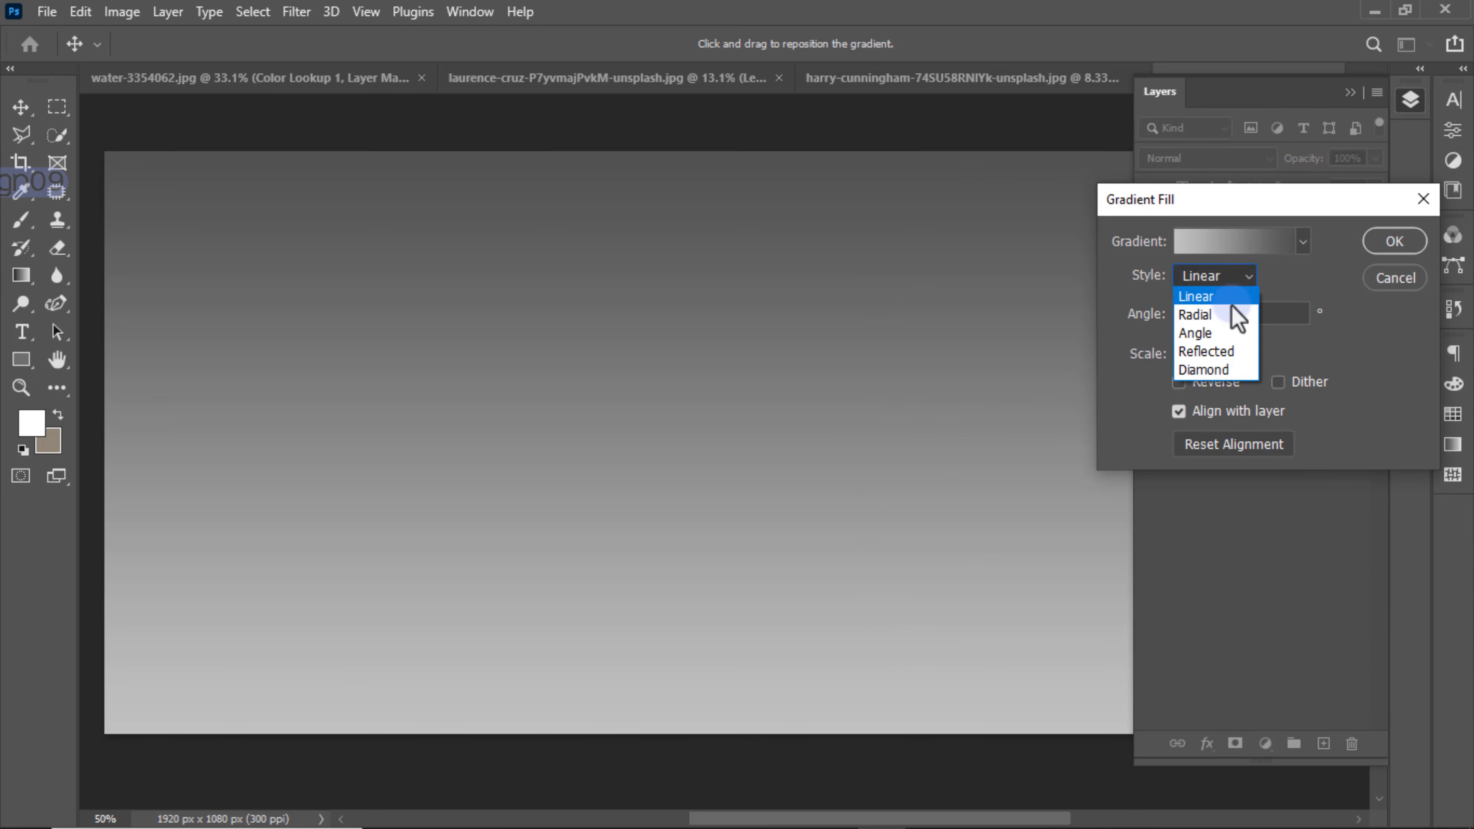
click(1219, 320)
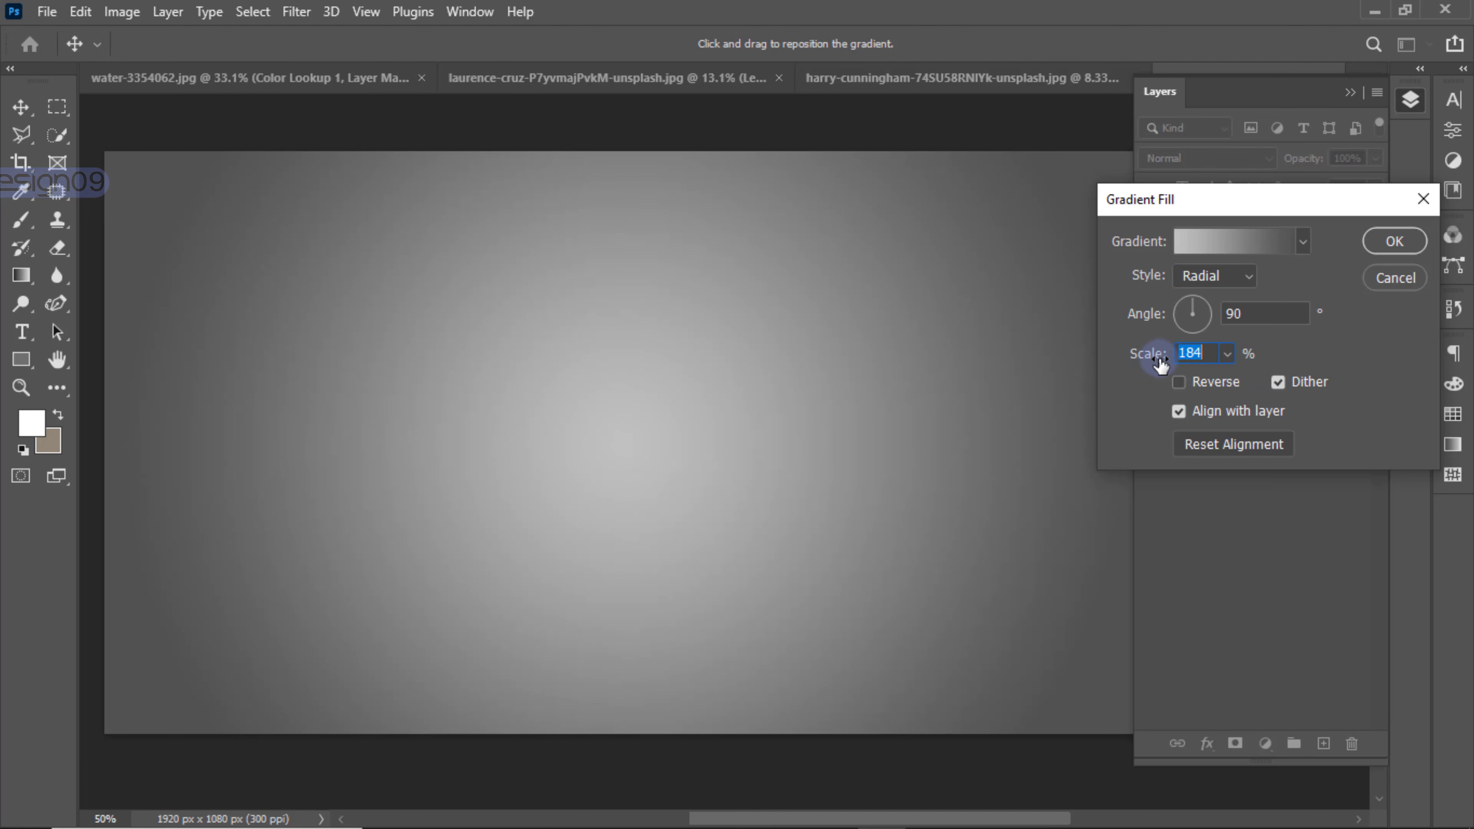
drag(1161, 364, 1168, 364)
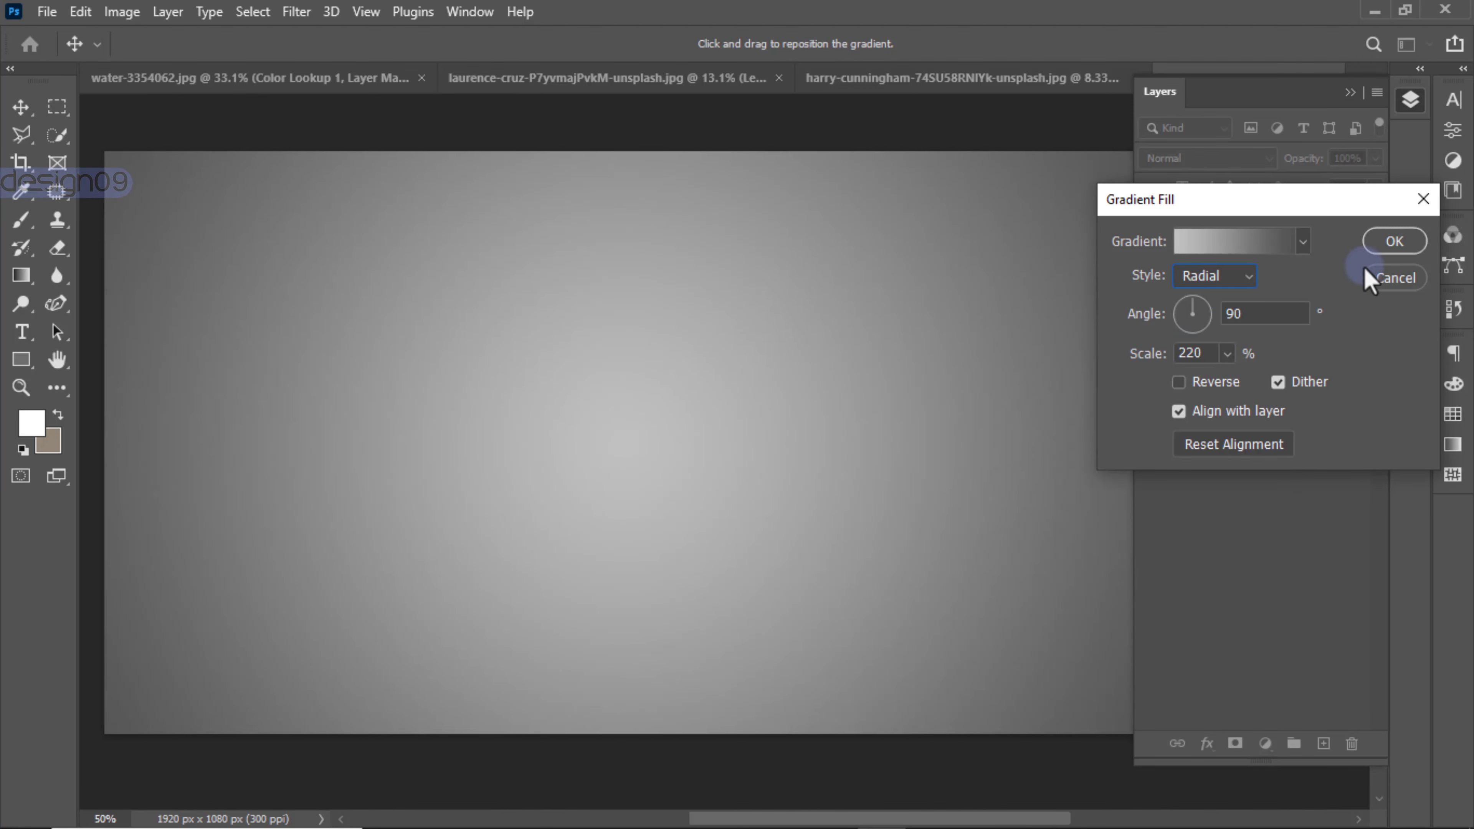
click(1395, 241)
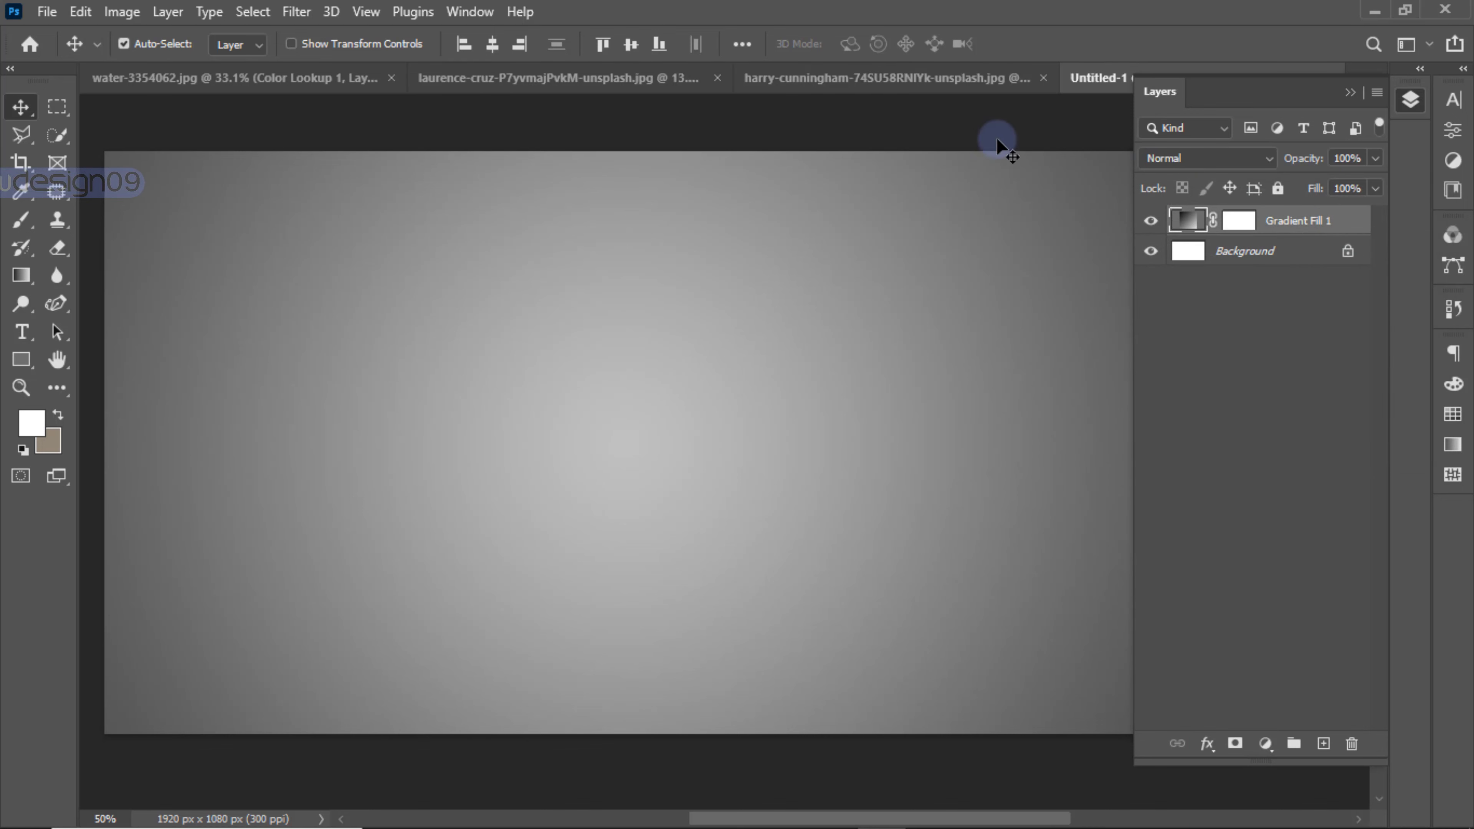
- In the document with the man in the denim shirt, select the subject automatically and mask out the pink wall
click(564, 81)
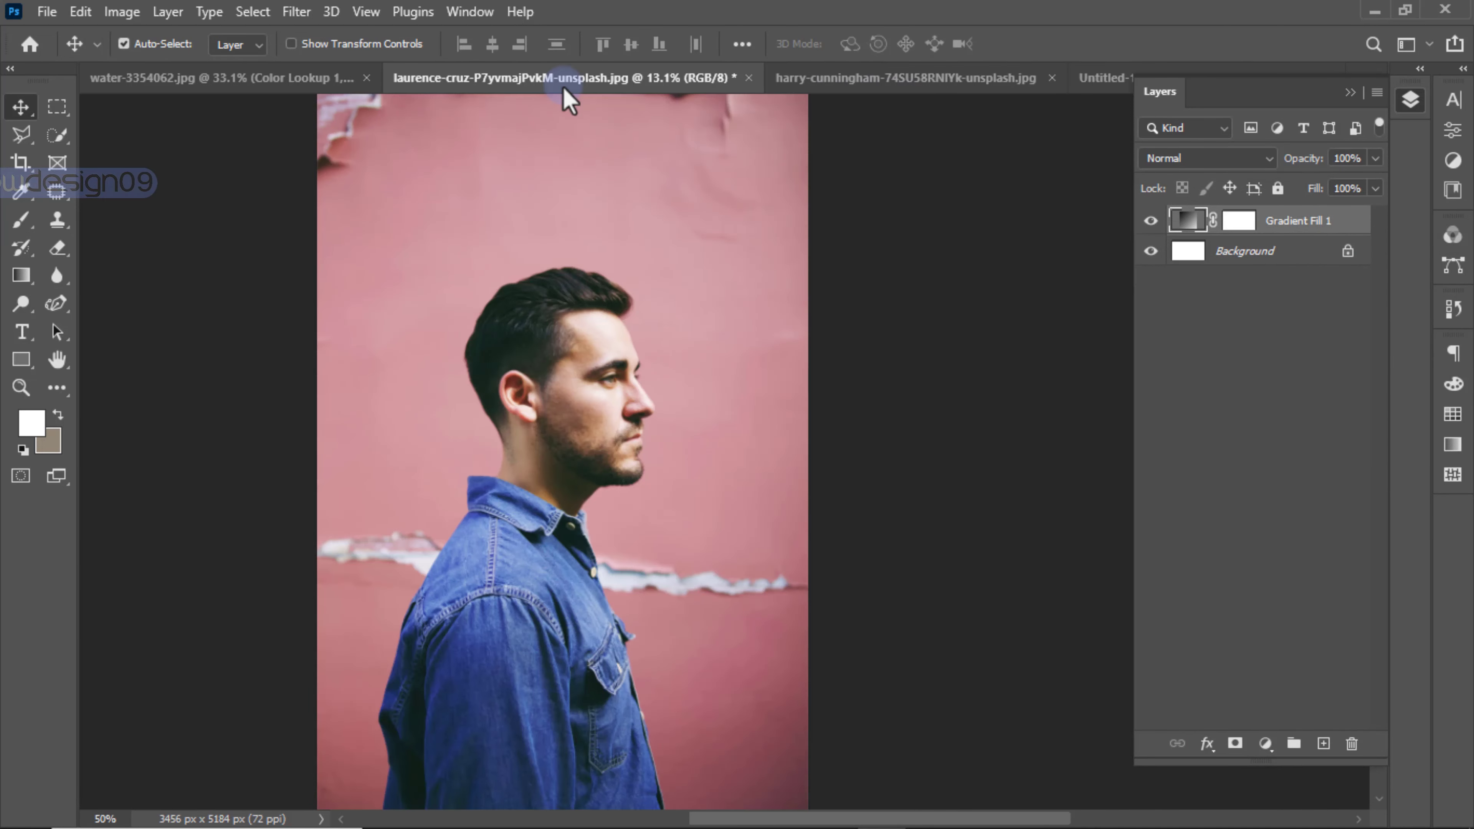
click(258, 14)
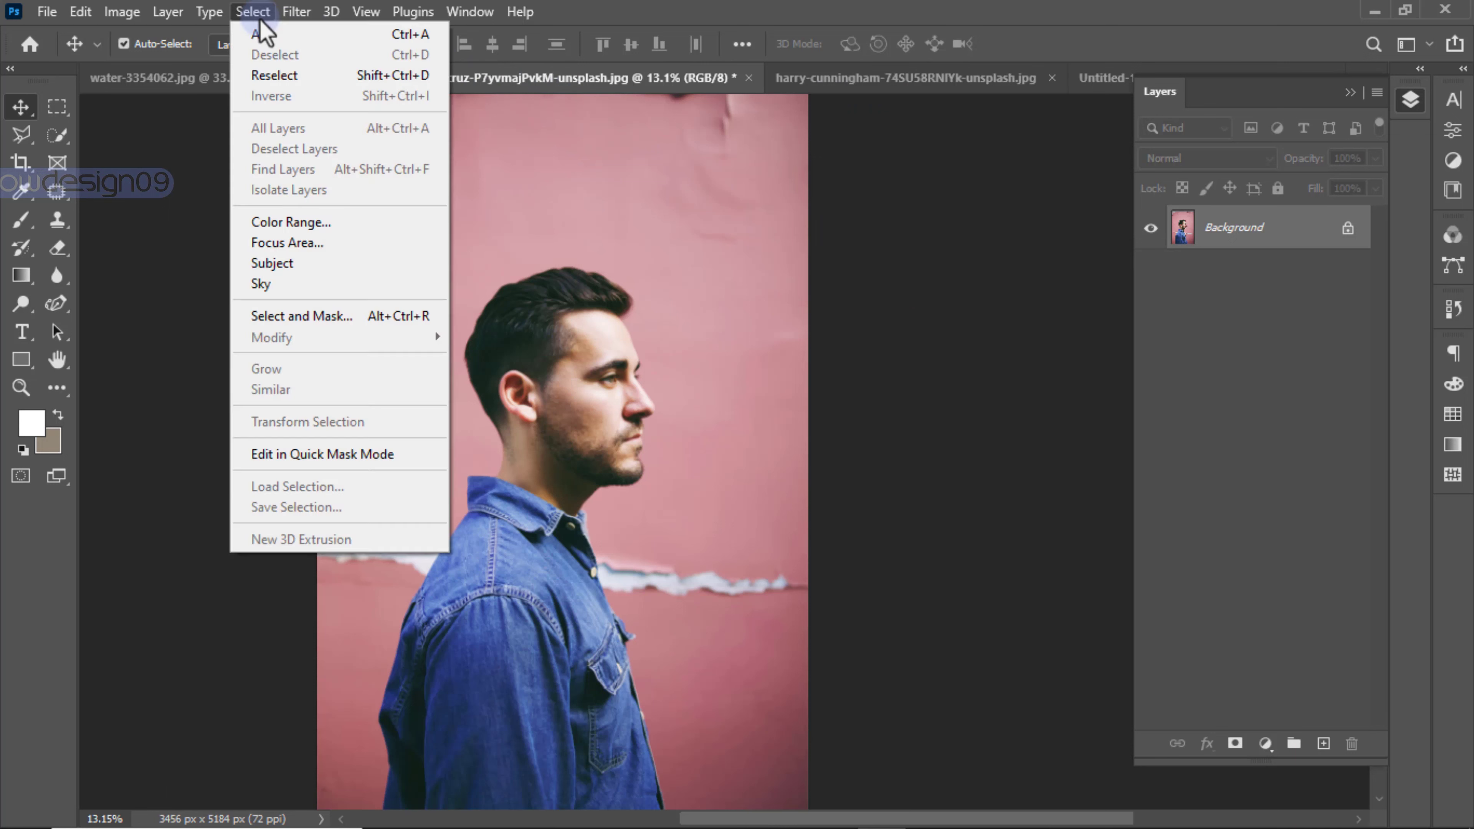
click(299, 263)
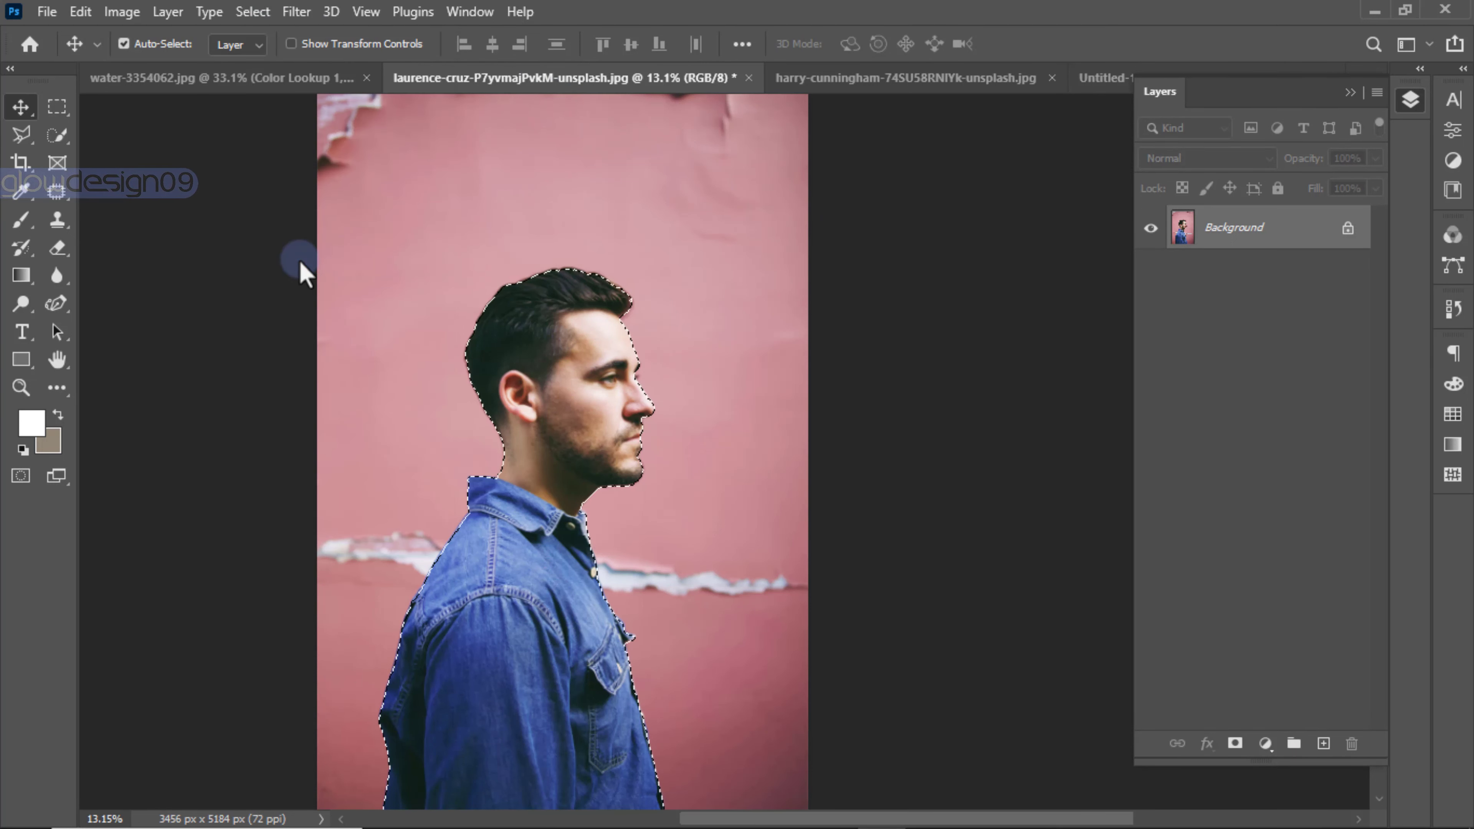
click(1235, 744)
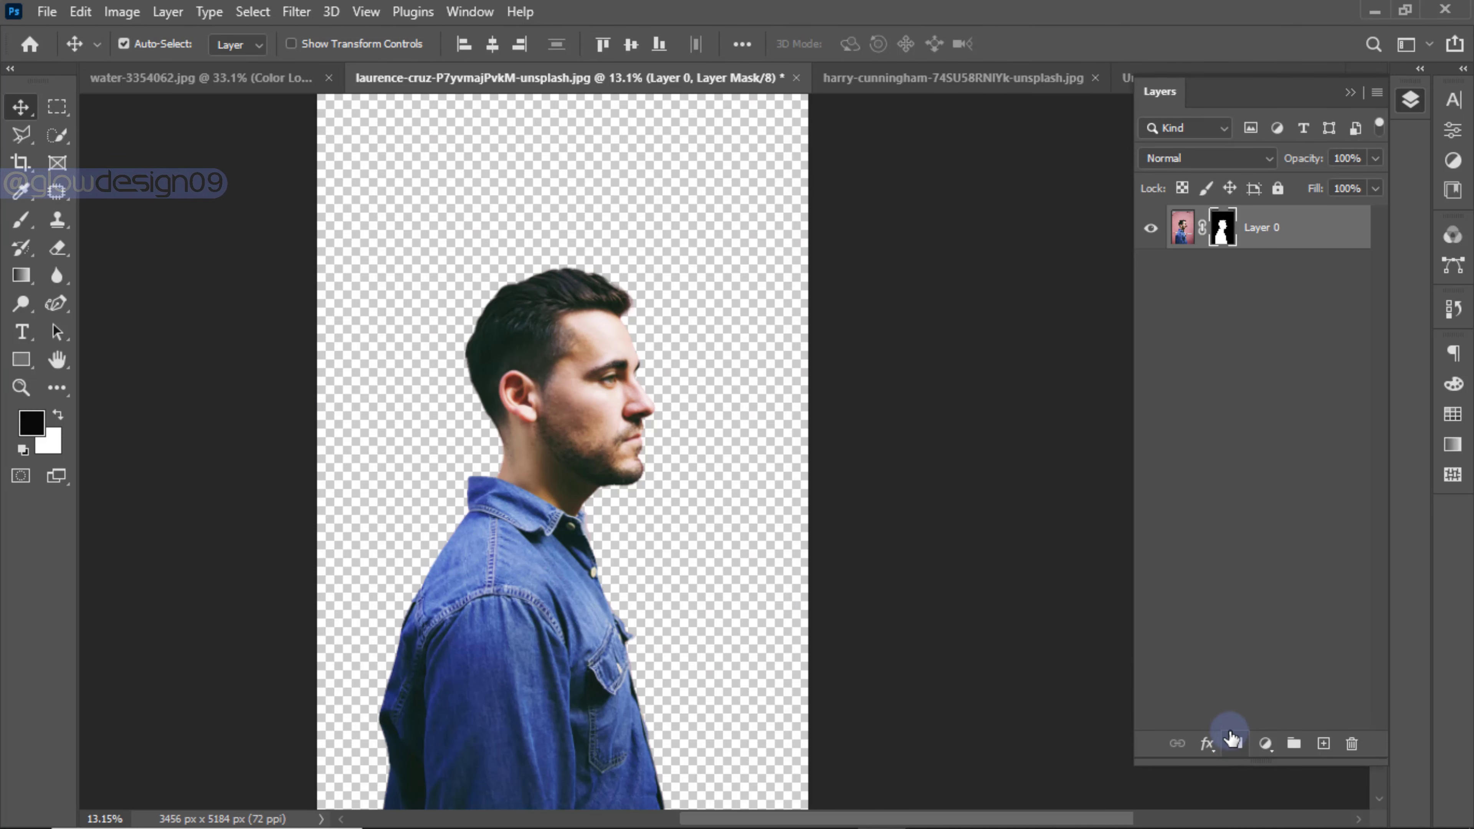
- Add a Black & White adjustment with Reds -62, Yellows -35, Greens -133, Cyans -144, Blues -192 and Magentas -152
click(1266, 746)
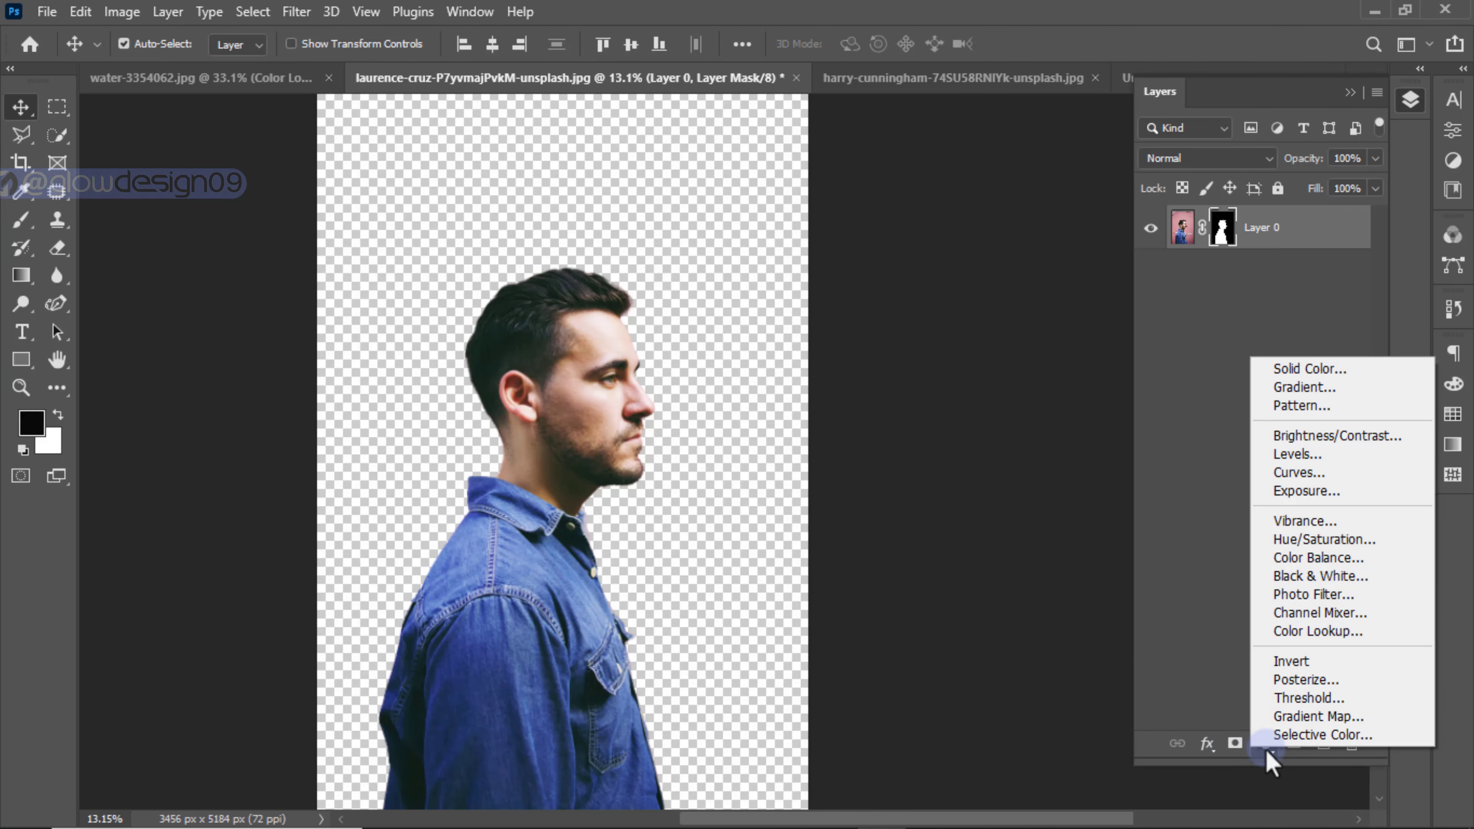
click(1284, 583)
drag(1256, 413, 1143, 416)
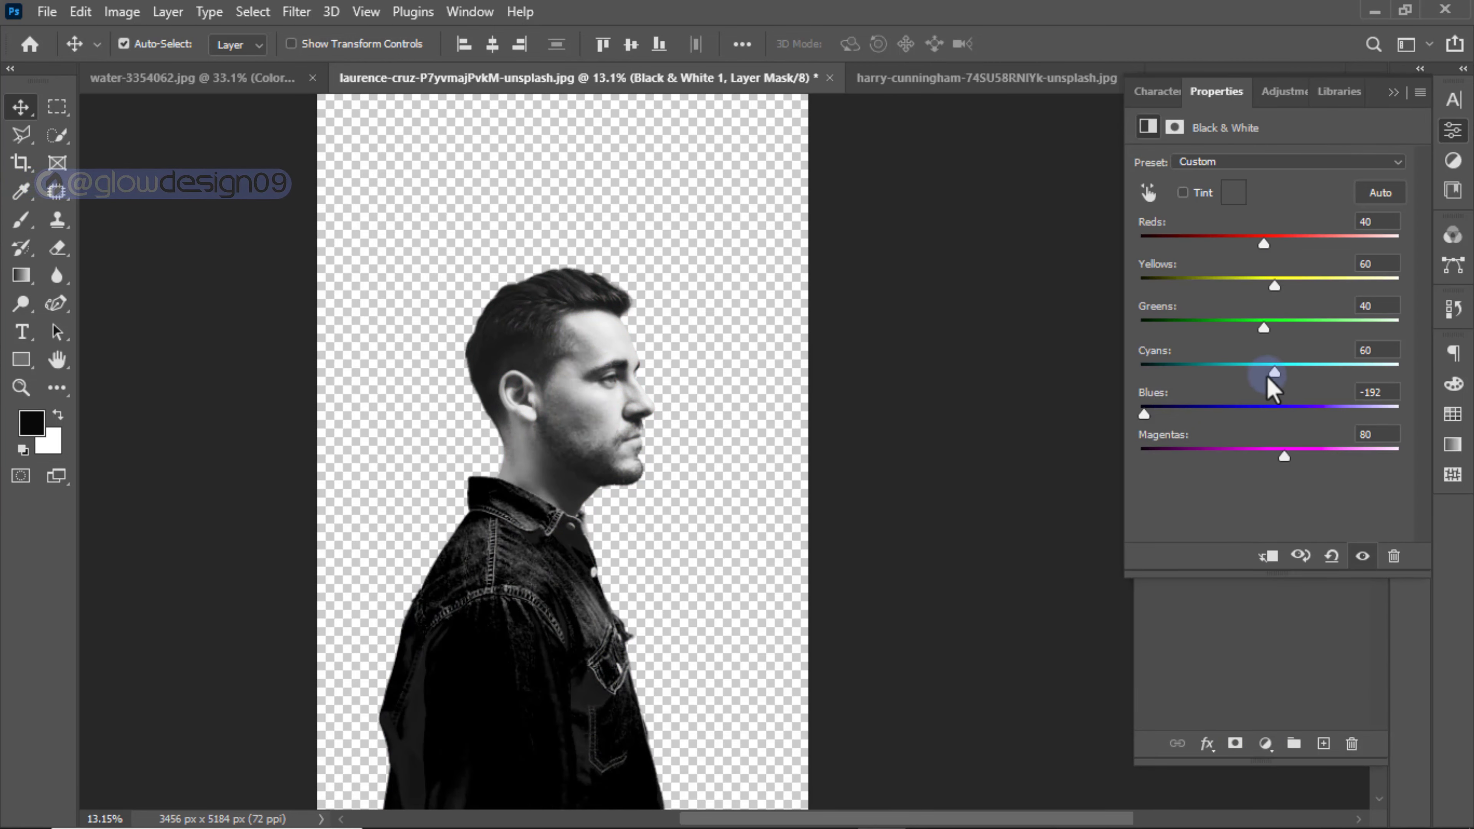
drag(1275, 374, 1169, 397)
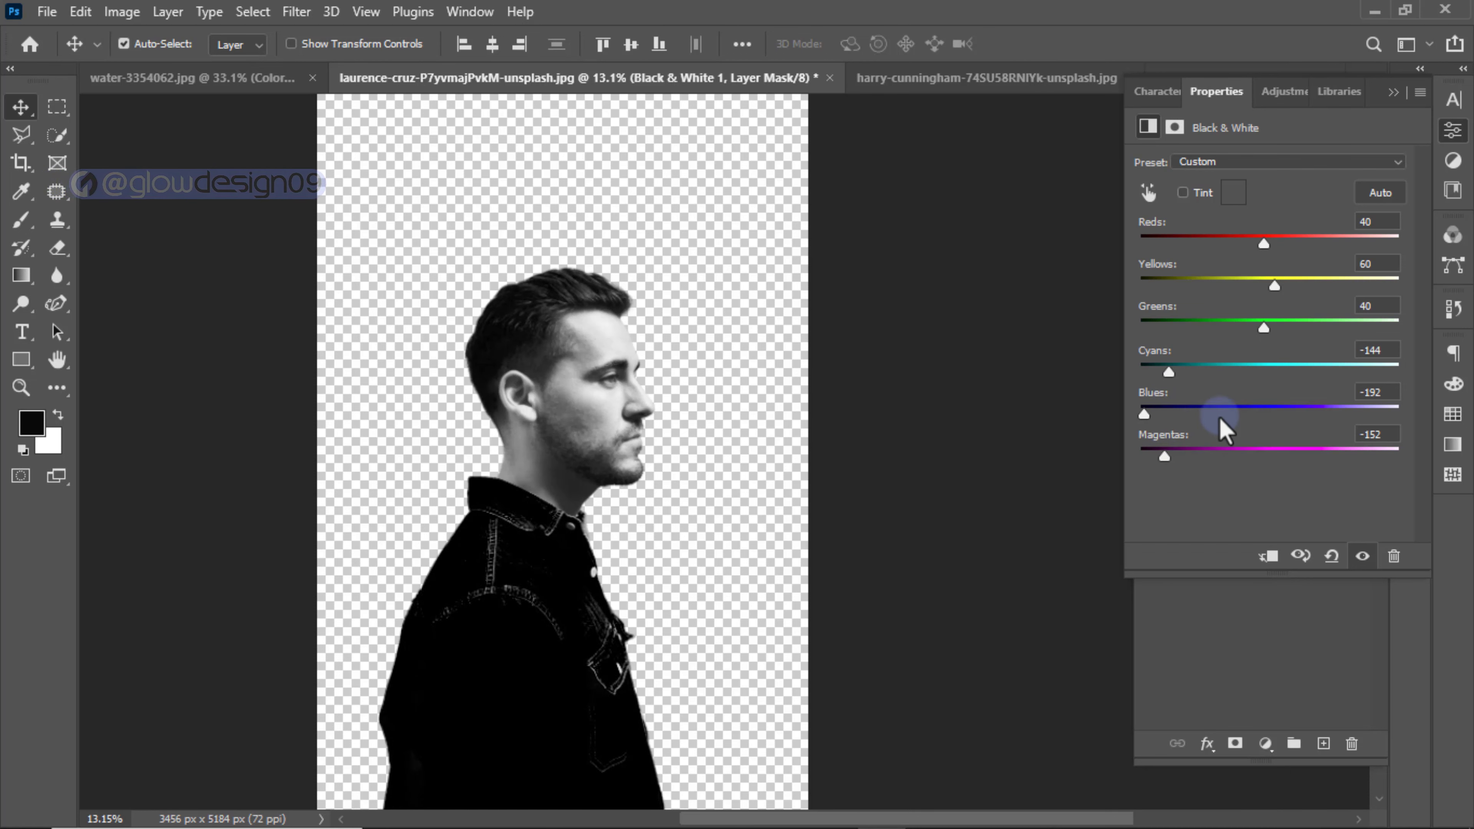
drag(1241, 333, 1173, 332)
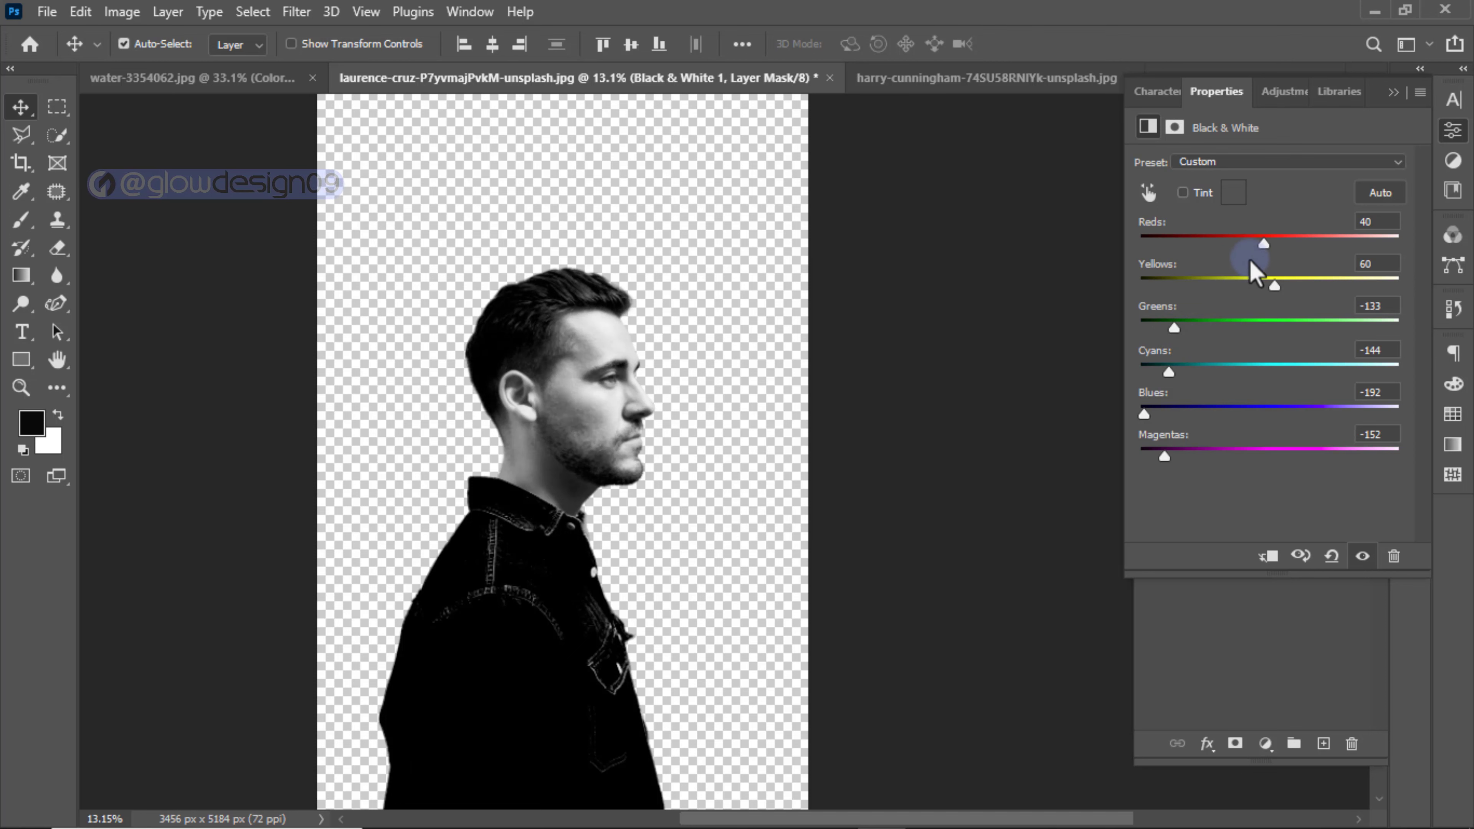
drag(1259, 241, 1211, 251)
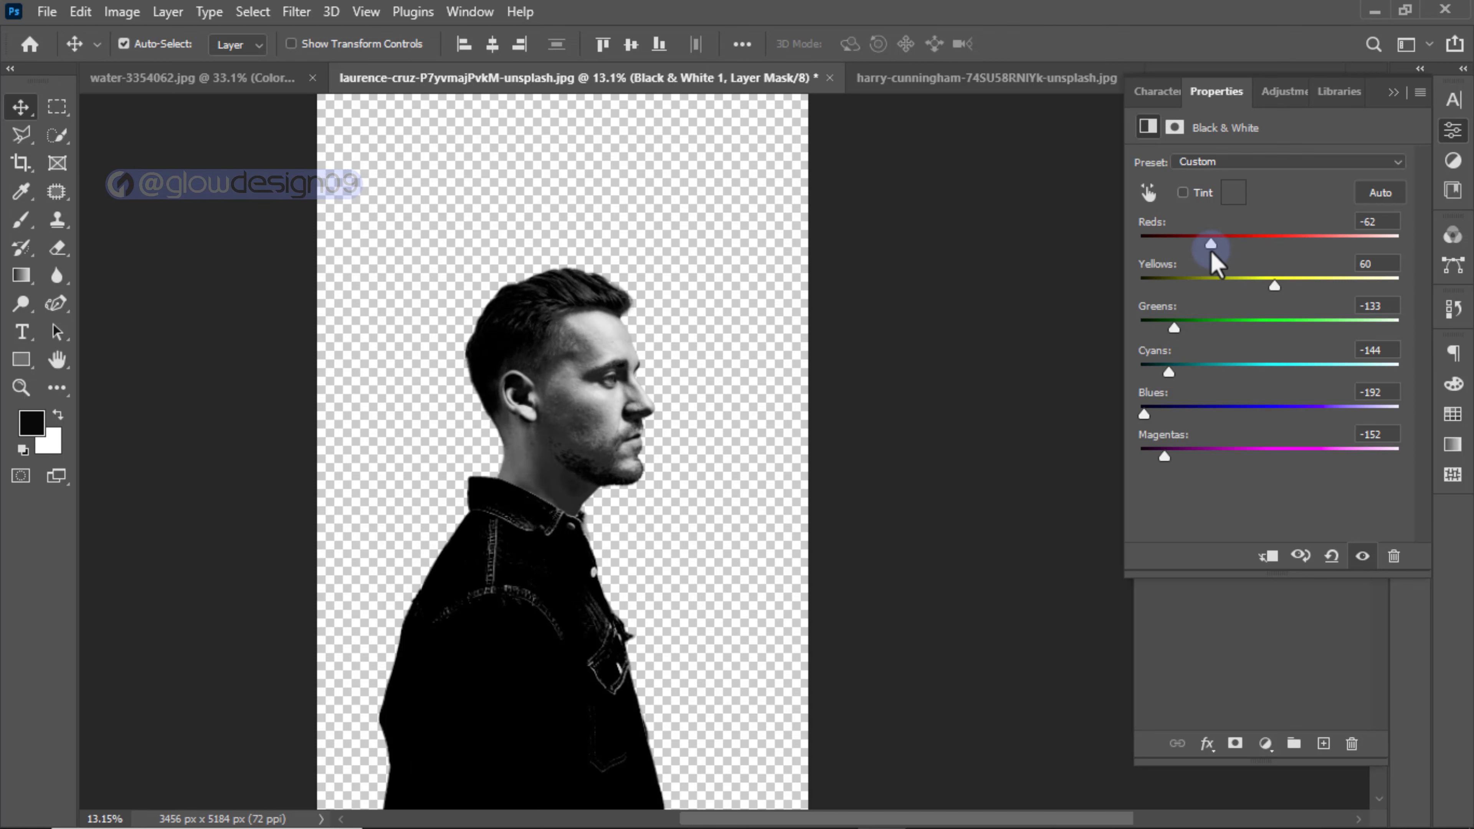
drag(1277, 287, 1230, 303)
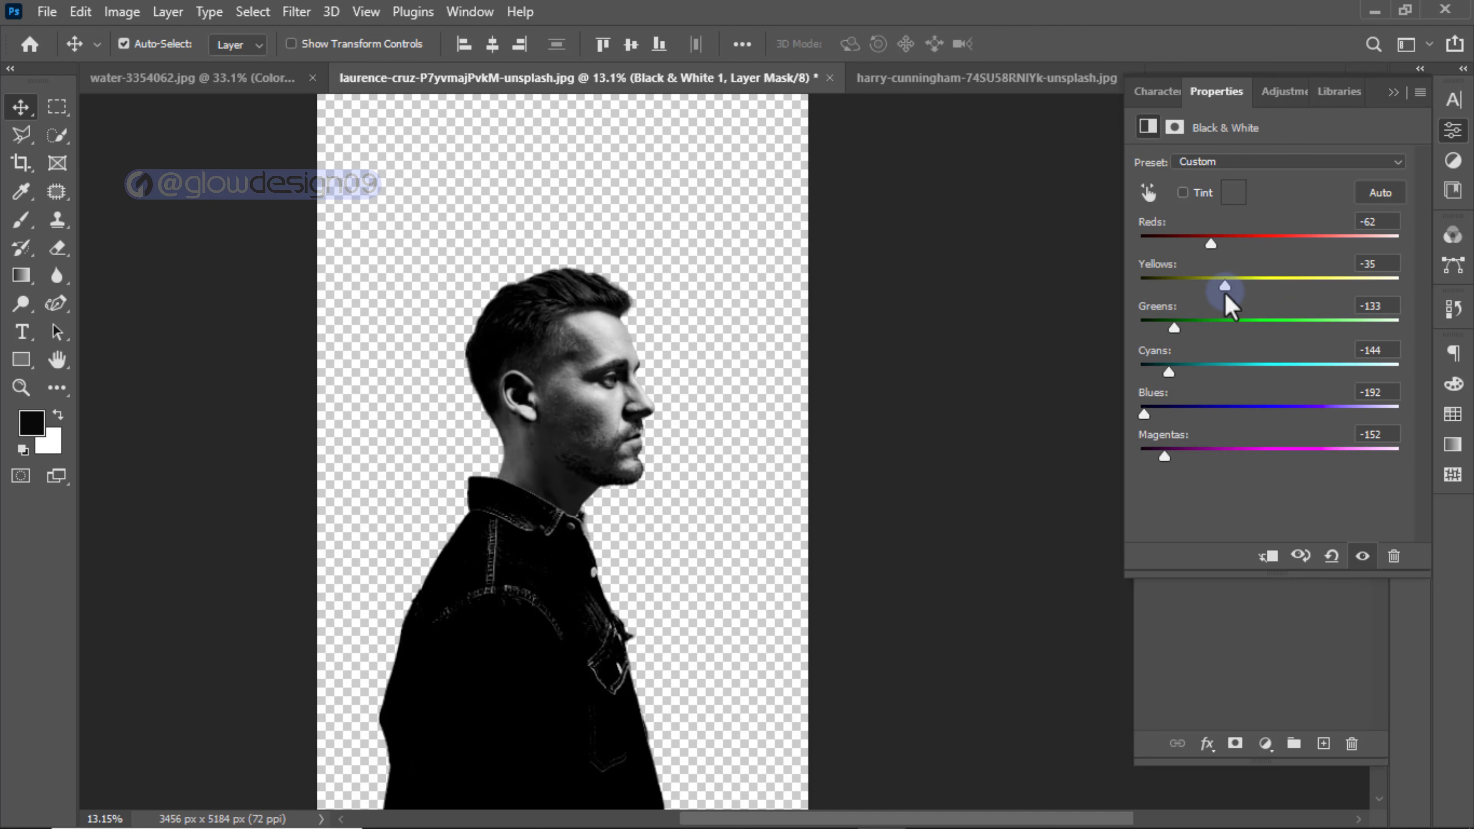
click(1394, 92)
- Add a Levels adjustment with input black 55, midtones 1.55 and output white 155
click(1266, 746)
click(1281, 449)
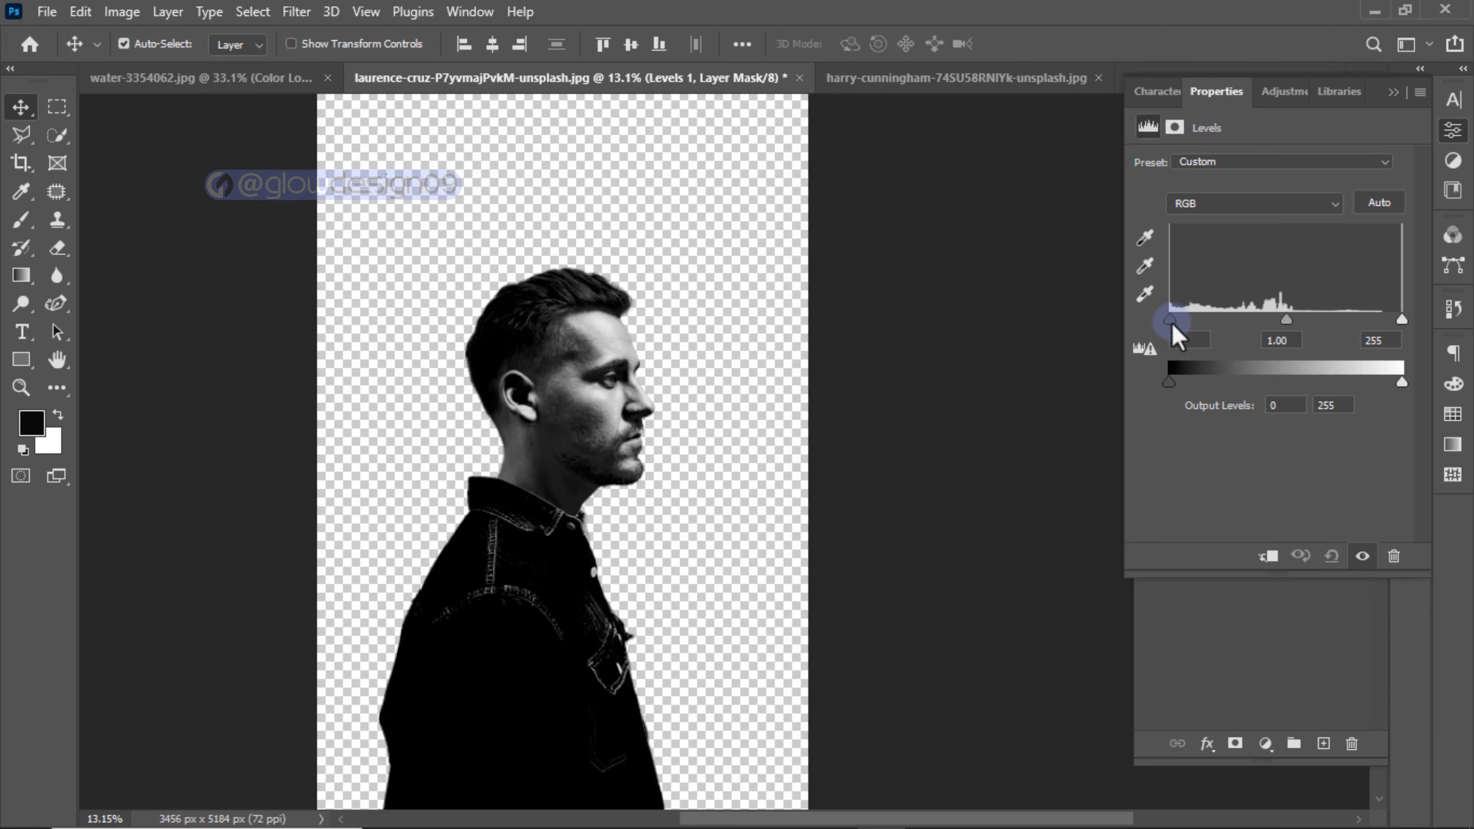
drag(1172, 325, 1220, 333)
click(1314, 332)
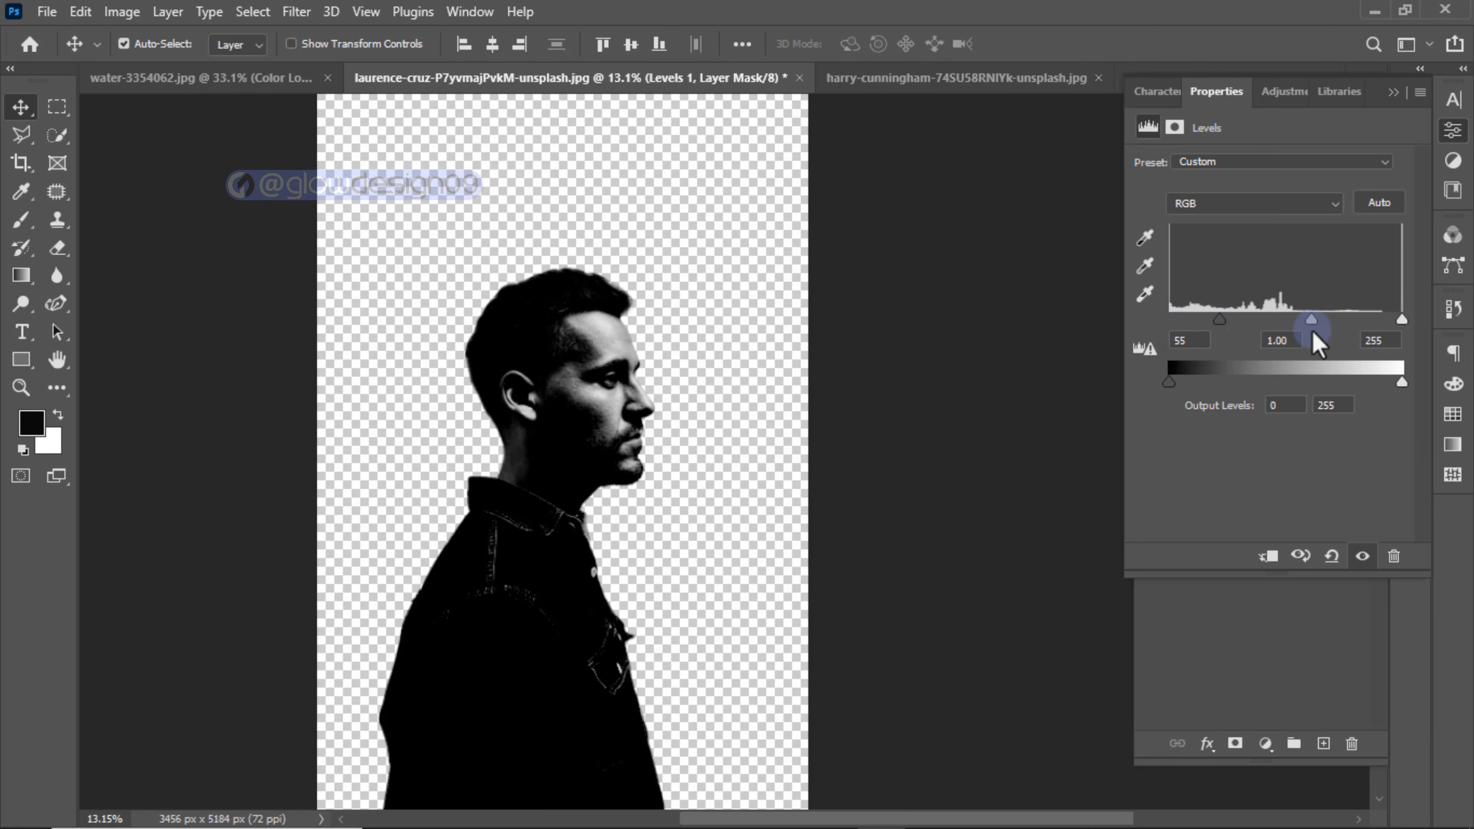
drag(1313, 332, 1284, 332)
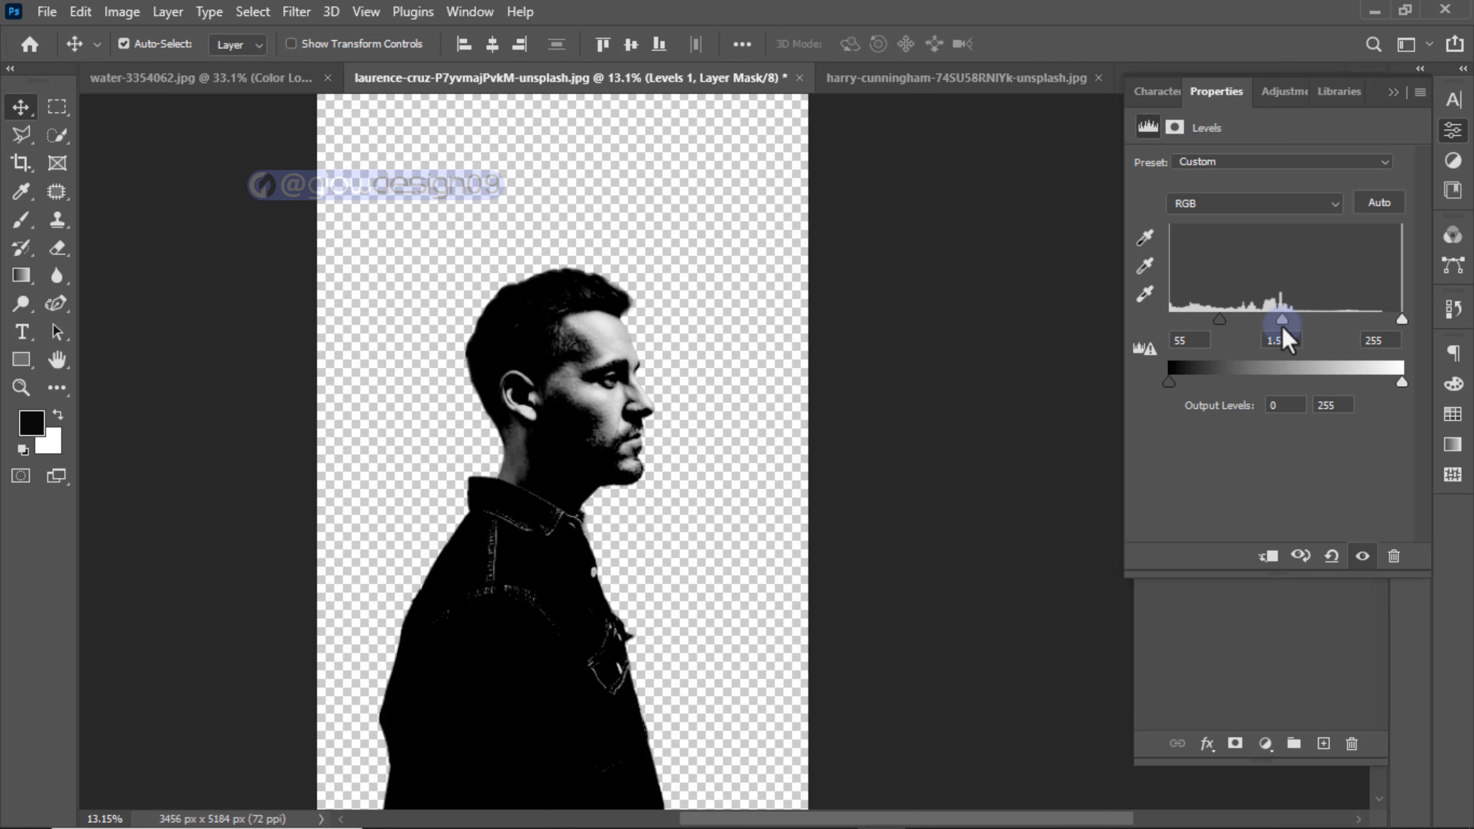
click(1398, 382)
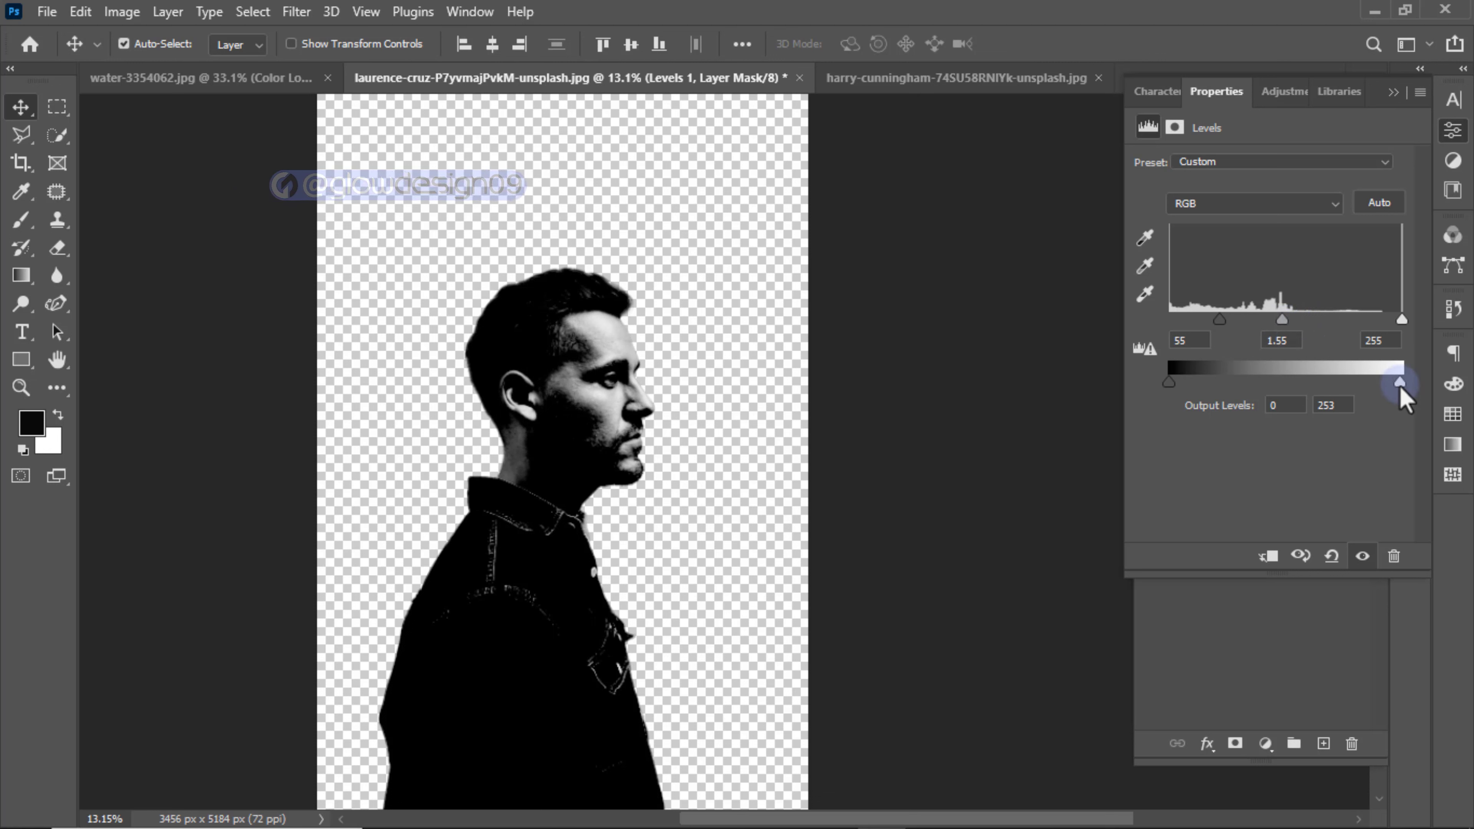
drag(1400, 386, 1331, 388)
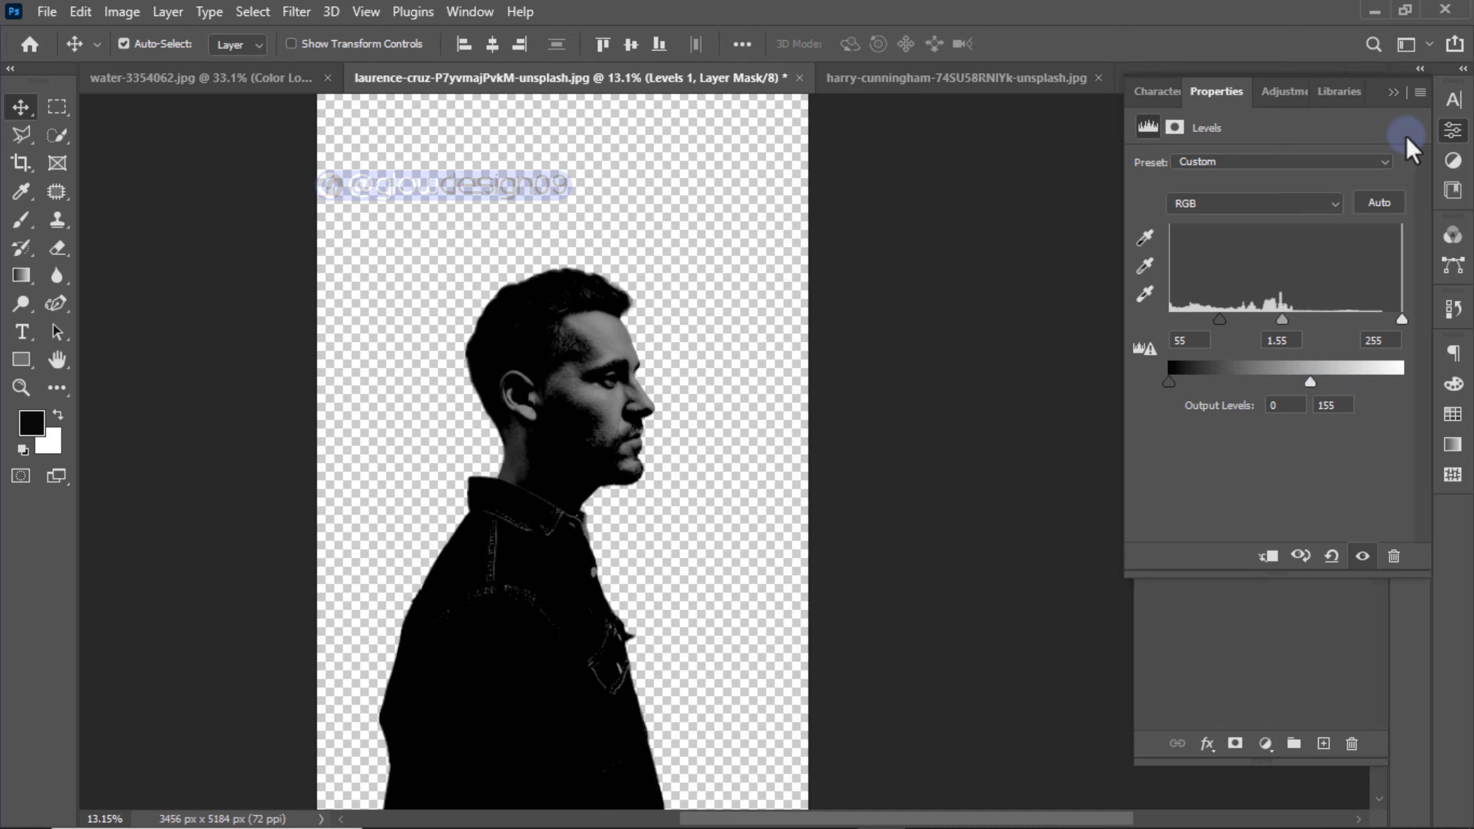
click(1392, 92)
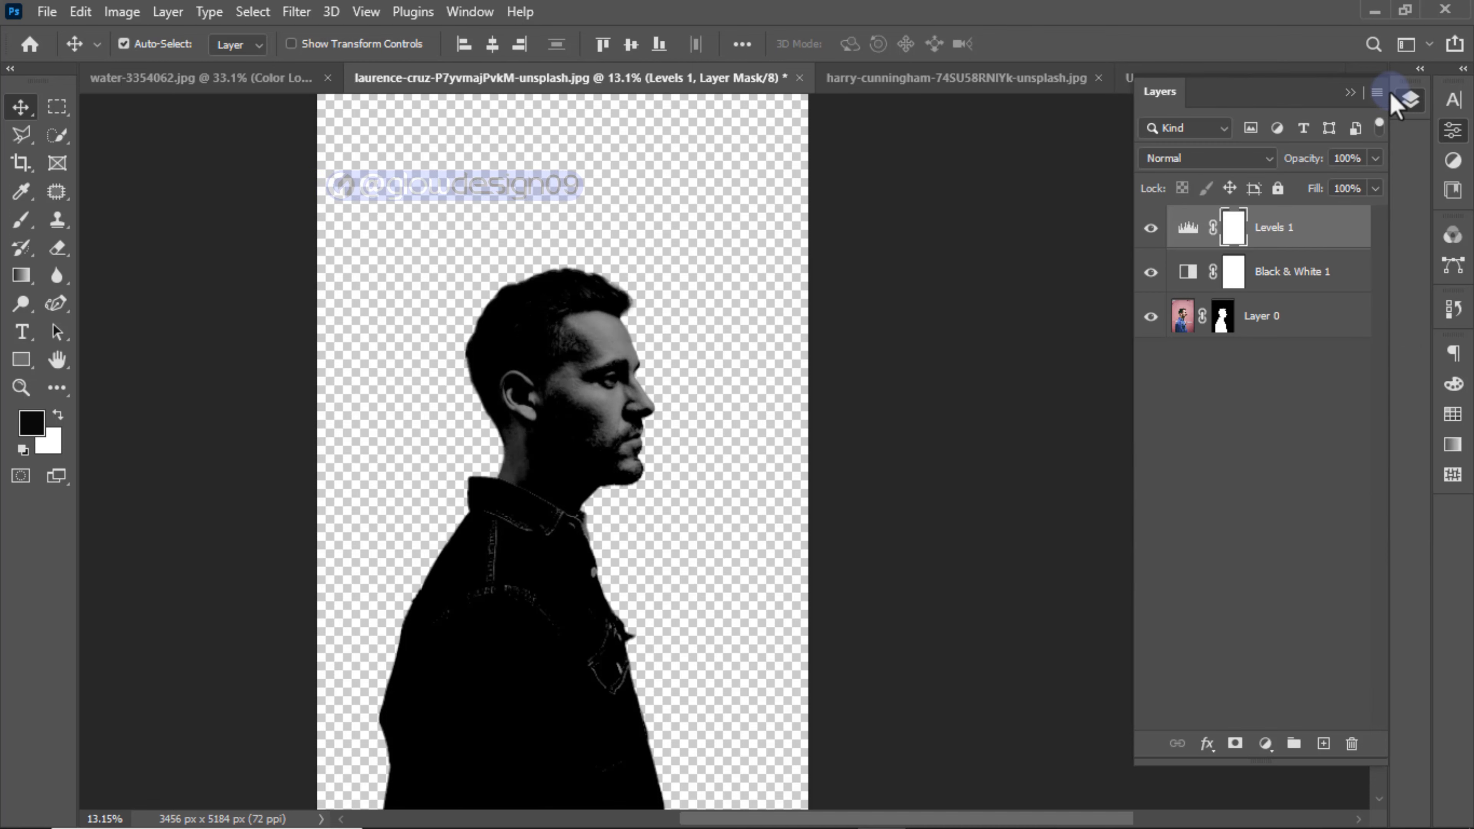
- Merge the Levels, Black & White and cut-out portrait layers into one and move it into the gradient background document
shift+click(1268, 325)
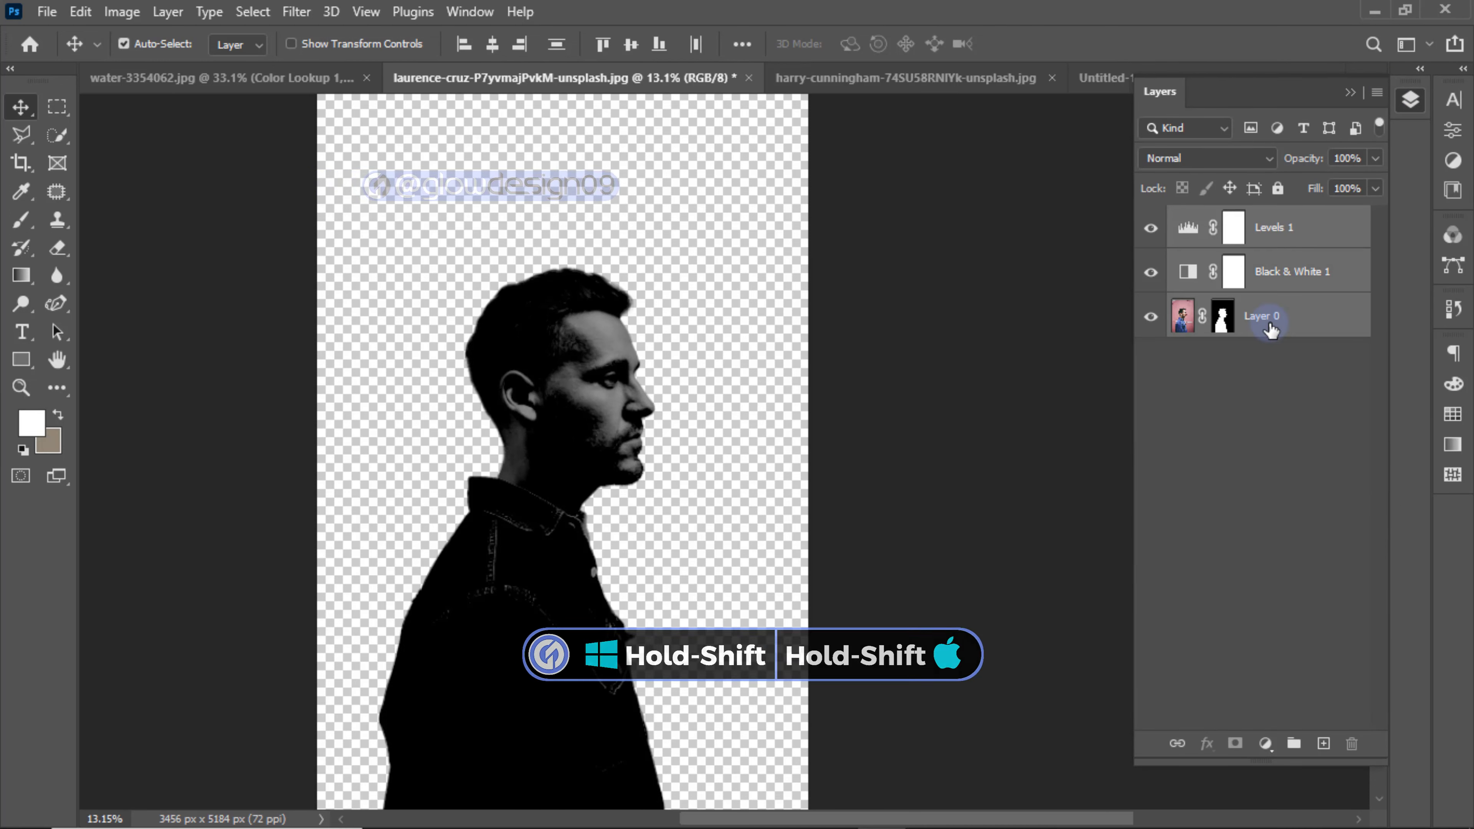
right_click(1279, 302)
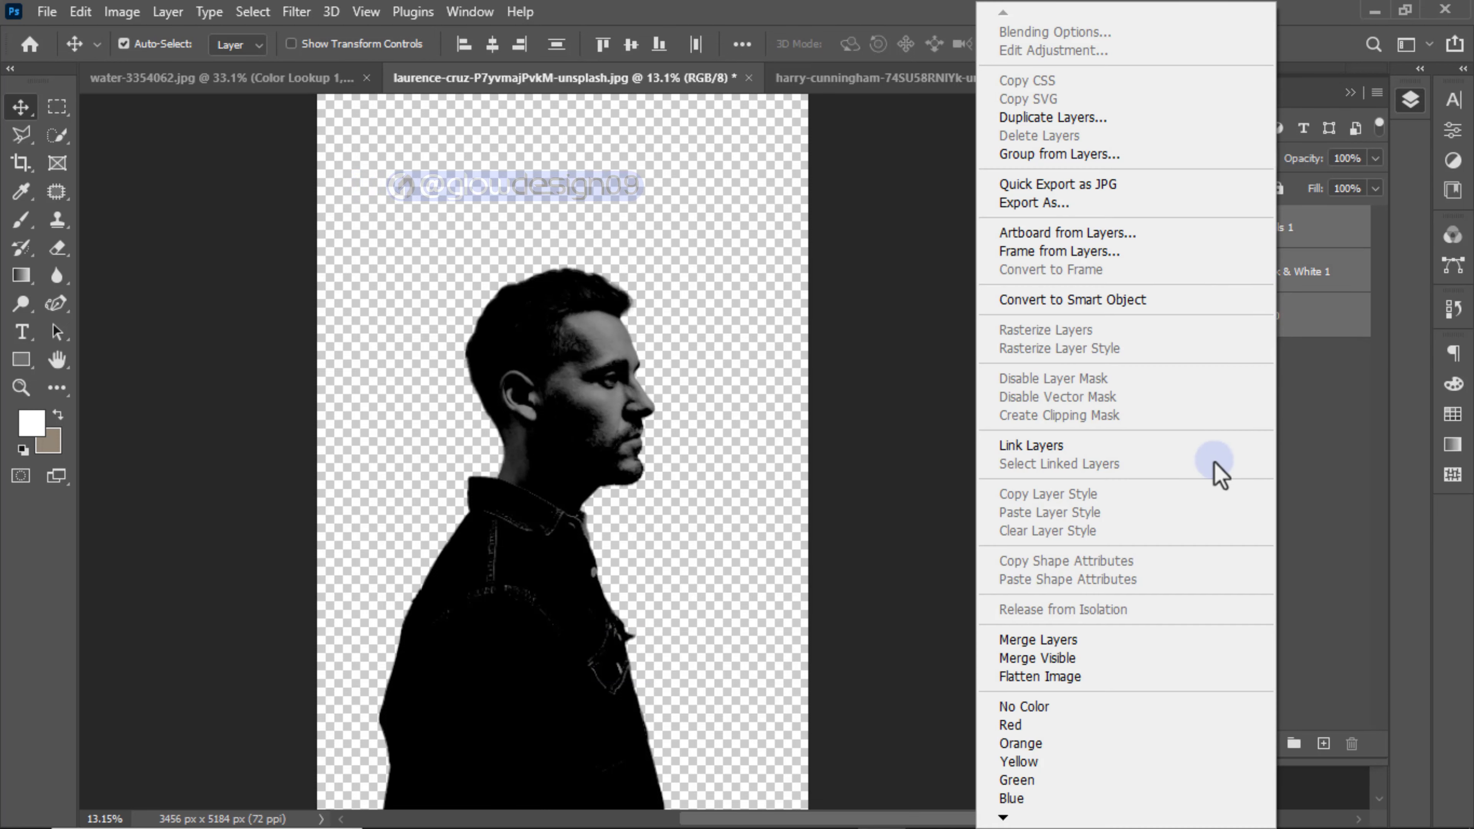
click(1072, 640)
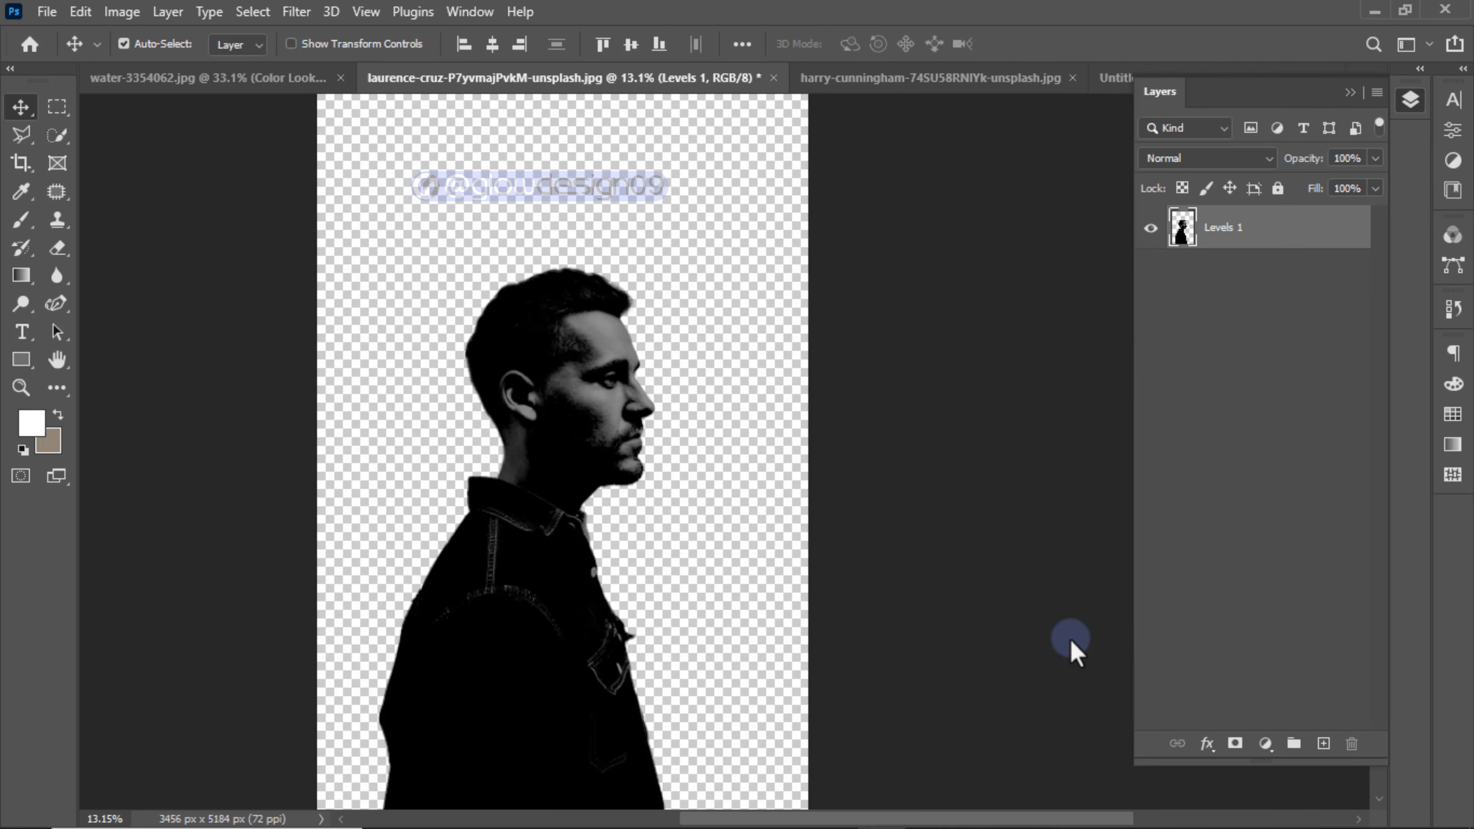
drag(584, 426, 695, 365)
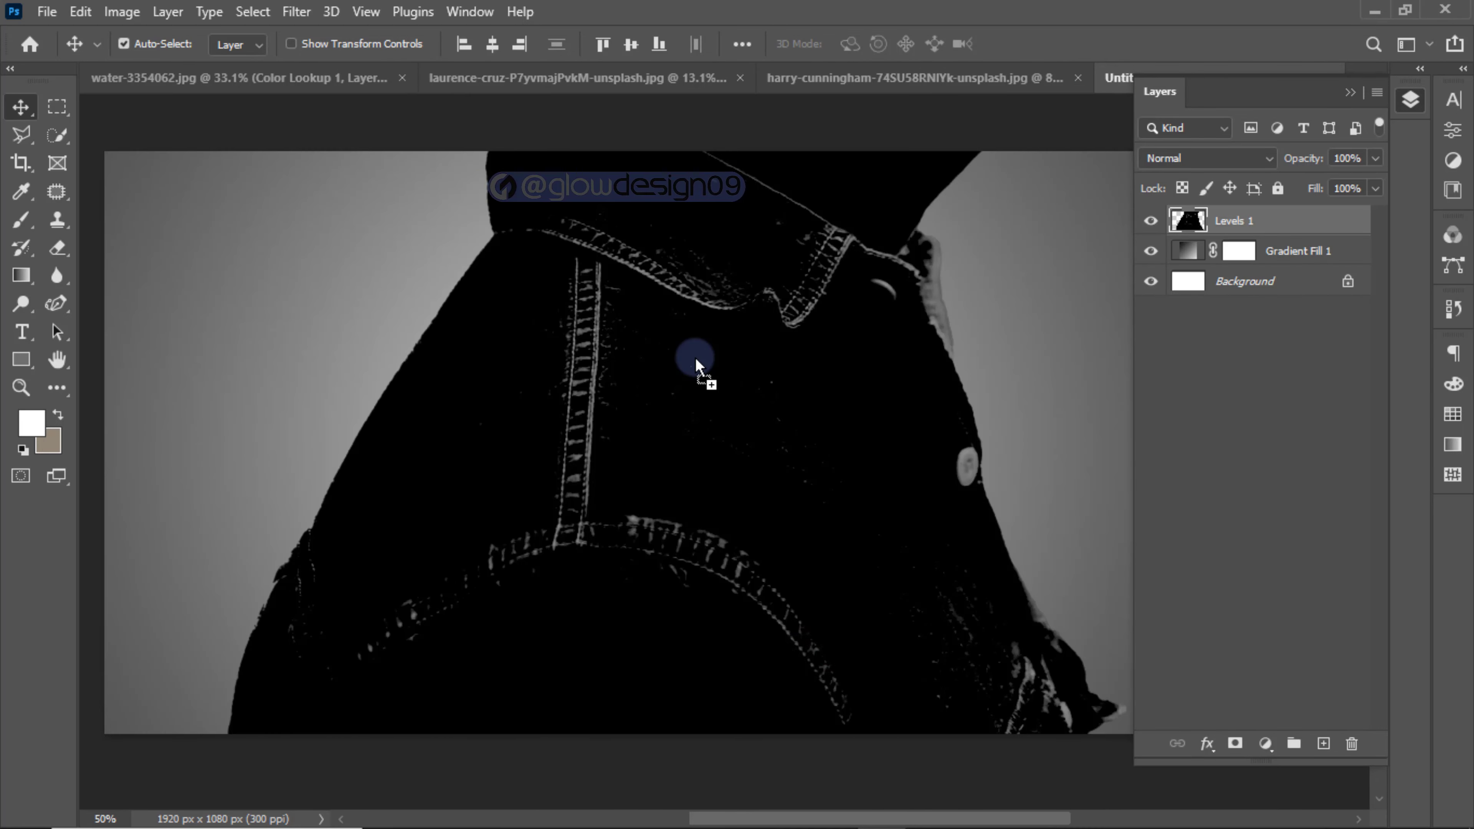
- Scale the portrait down proportionally, centre it on the canvas and shift it lower so the torso runs off the canvas
key(ctrl+t)
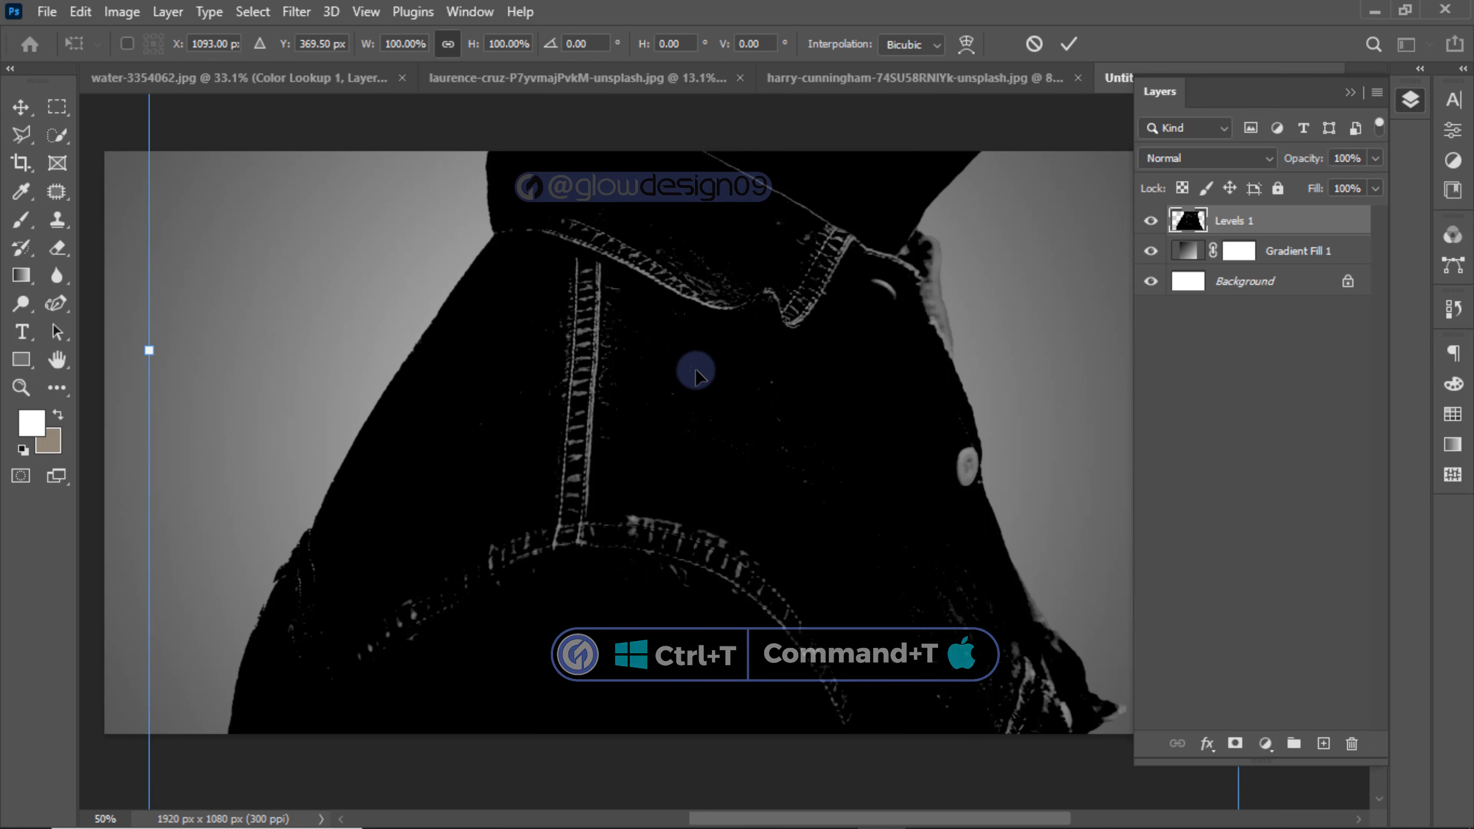
key(ctrl+0)
drag(1074, 383, 988, 384)
click(1068, 43)
click(493, 44)
click(631, 45)
drag(632, 434, 611, 547)
- Enlarge the portrait slightly and position it mid-canvas so the head stays in frame and the shirt is cropped below the collar
scroll(627, 533, up, 2)
key(ctrl+t)
drag(810, 531, 830, 535)
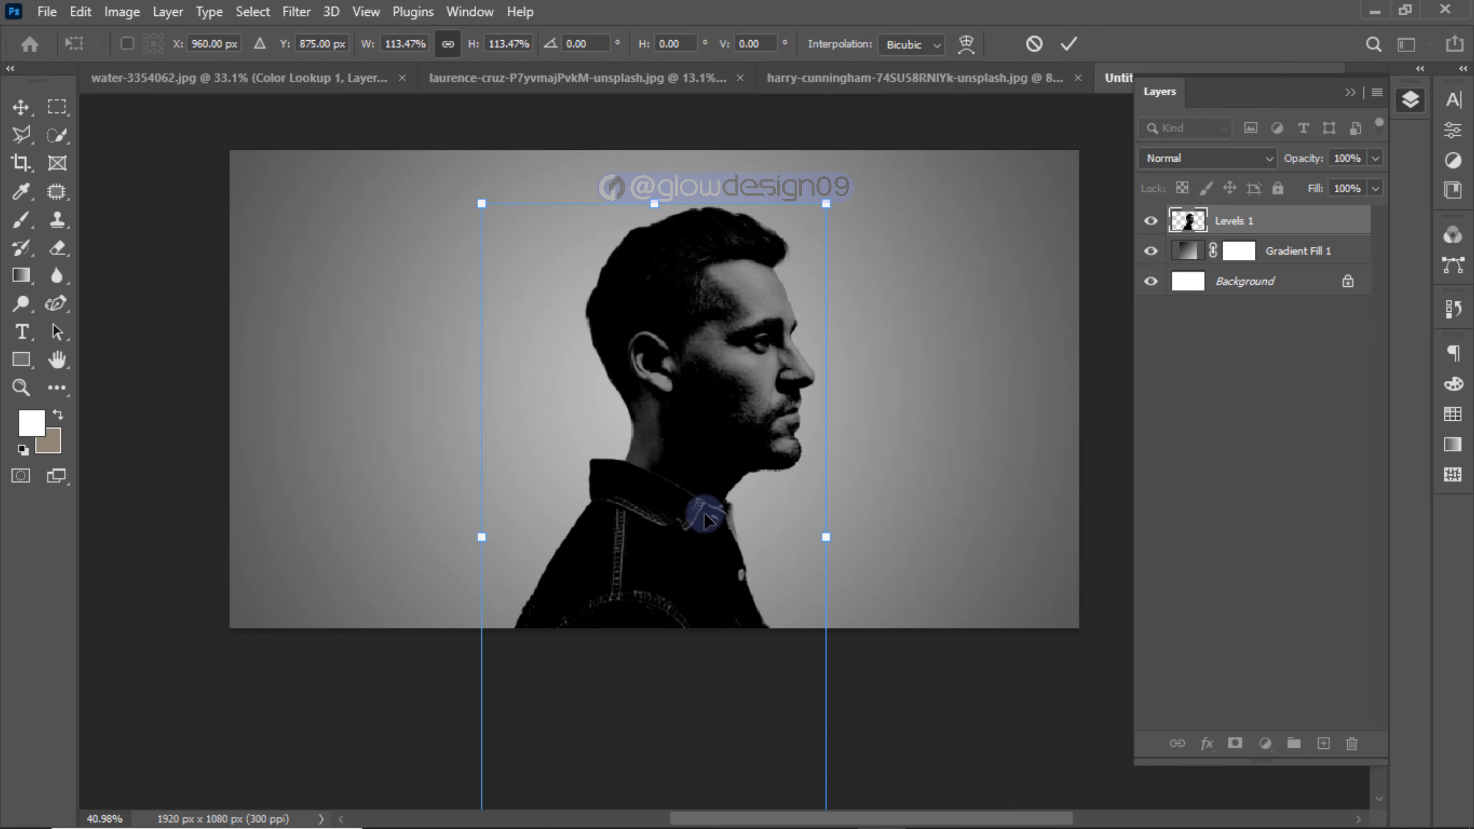
drag(704, 514, 711, 544)
drag(827, 567, 852, 572)
drag(689, 542, 670, 556)
click(1068, 45)
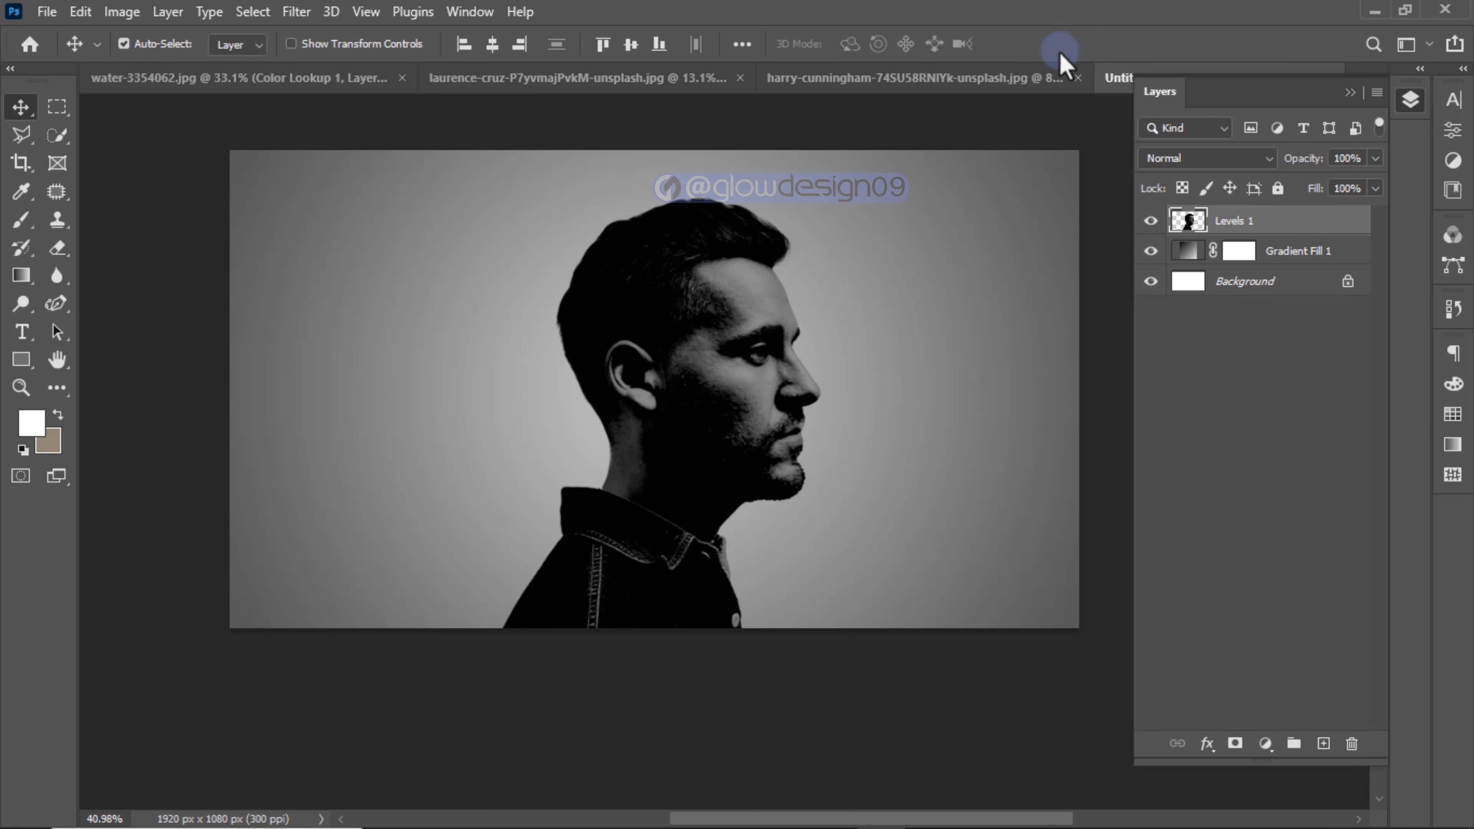
- In the cave photo document, add a Black & White adjustment with Reds about -23, Cyans -98, Blues -123 and Magentas -96
click(881, 81)
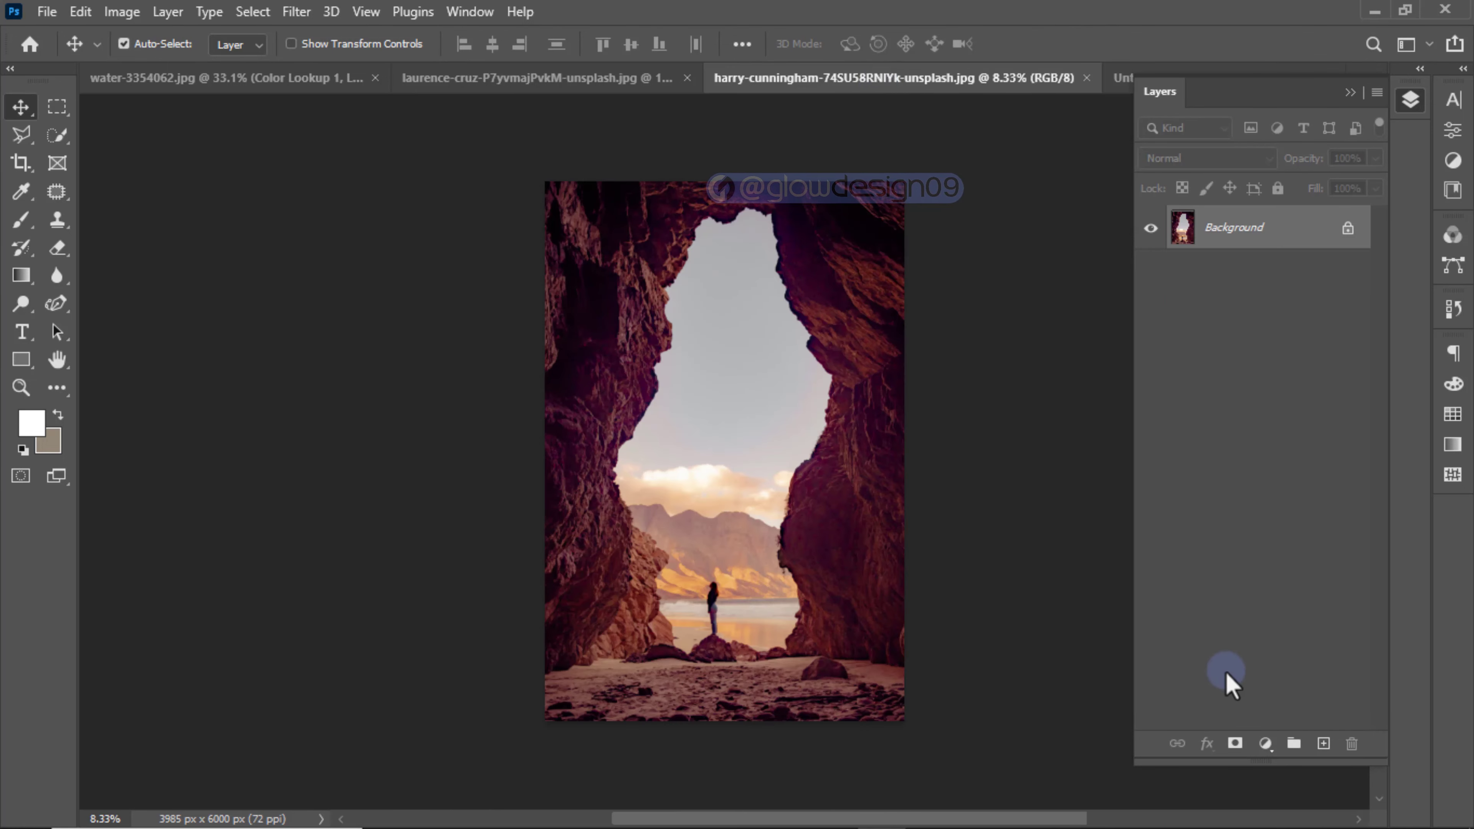
click(1266, 744)
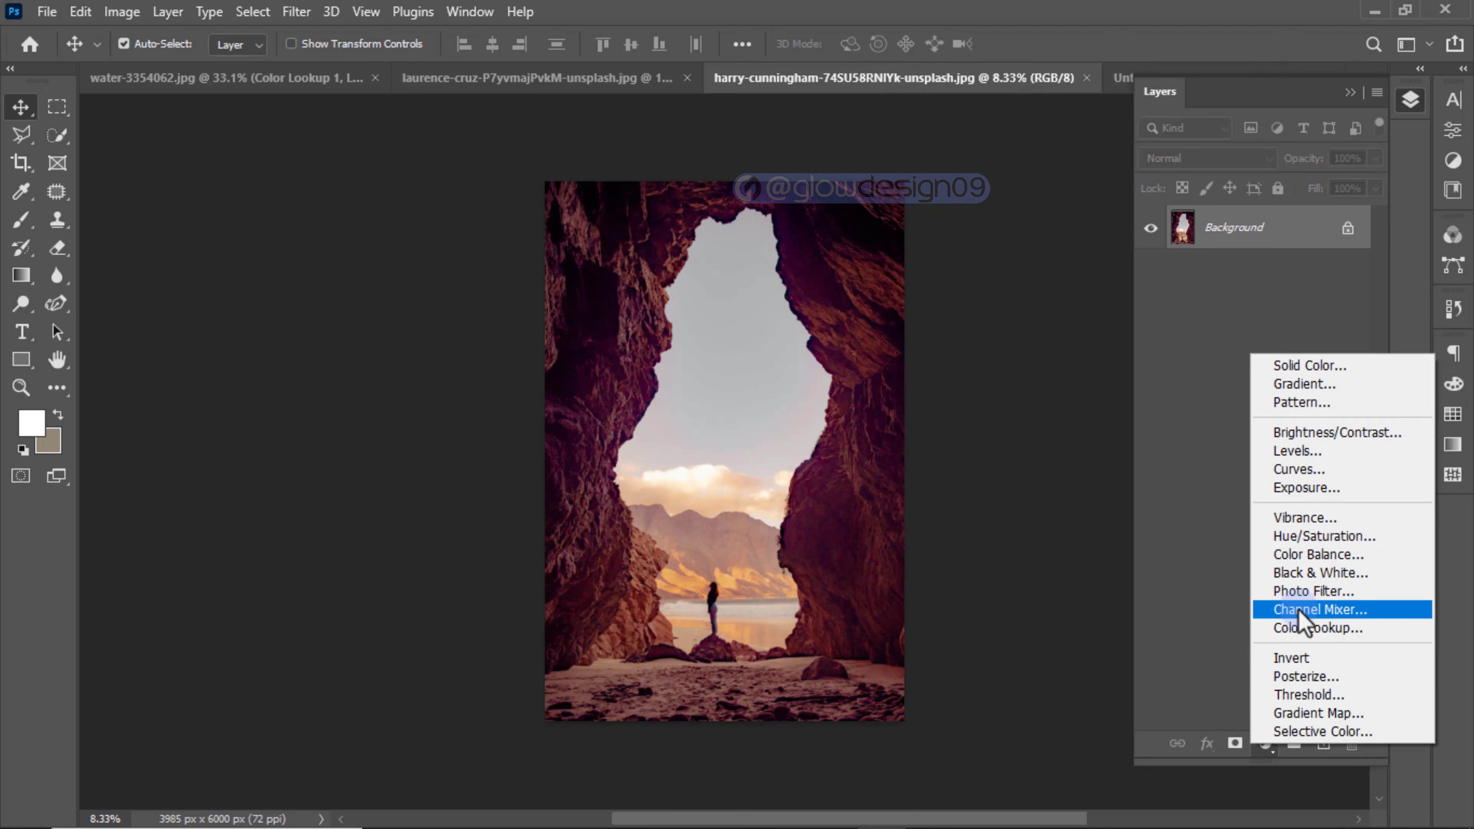
click(1309, 573)
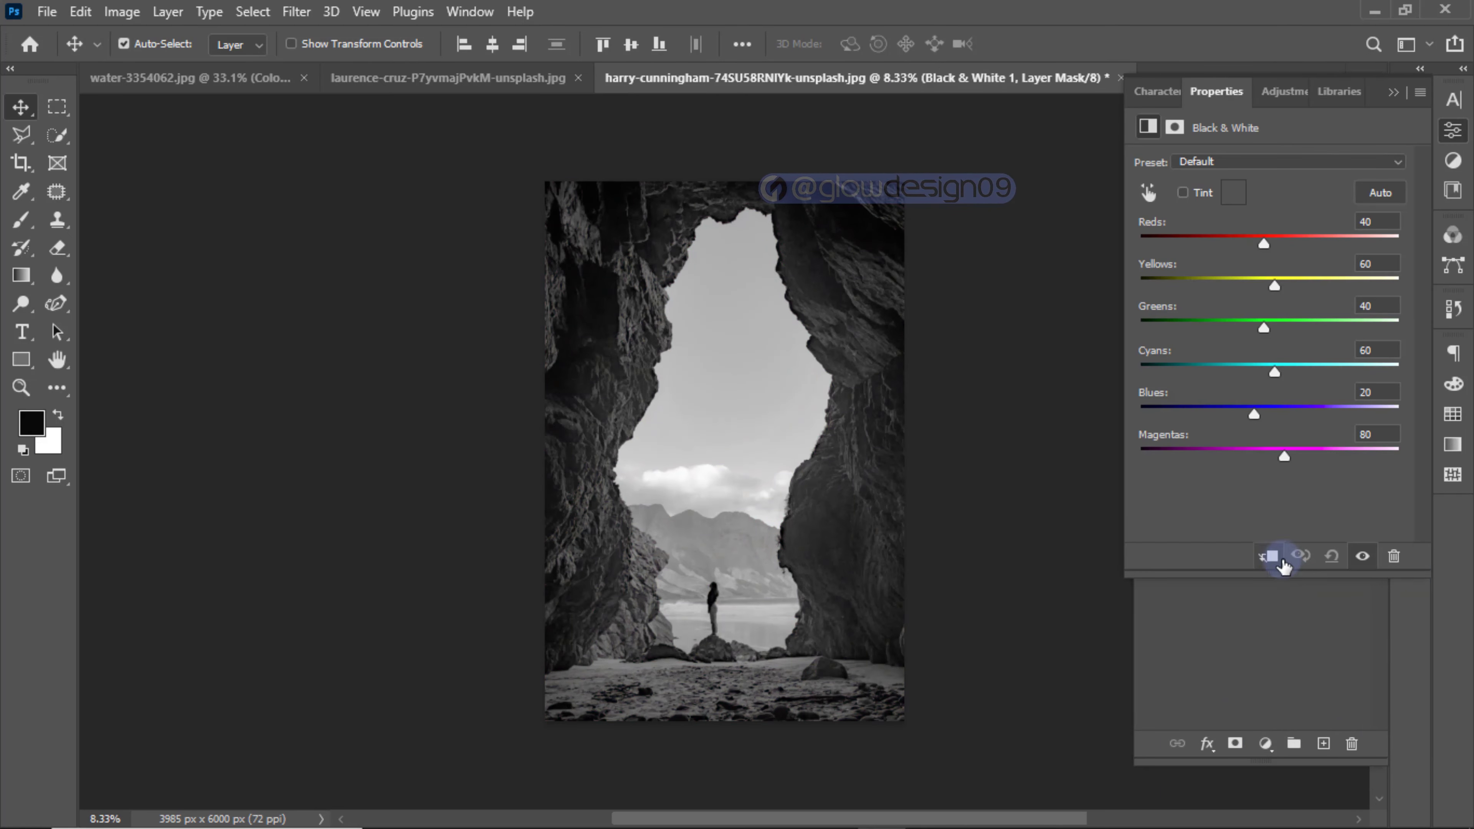
drag(1284, 459, 1194, 459)
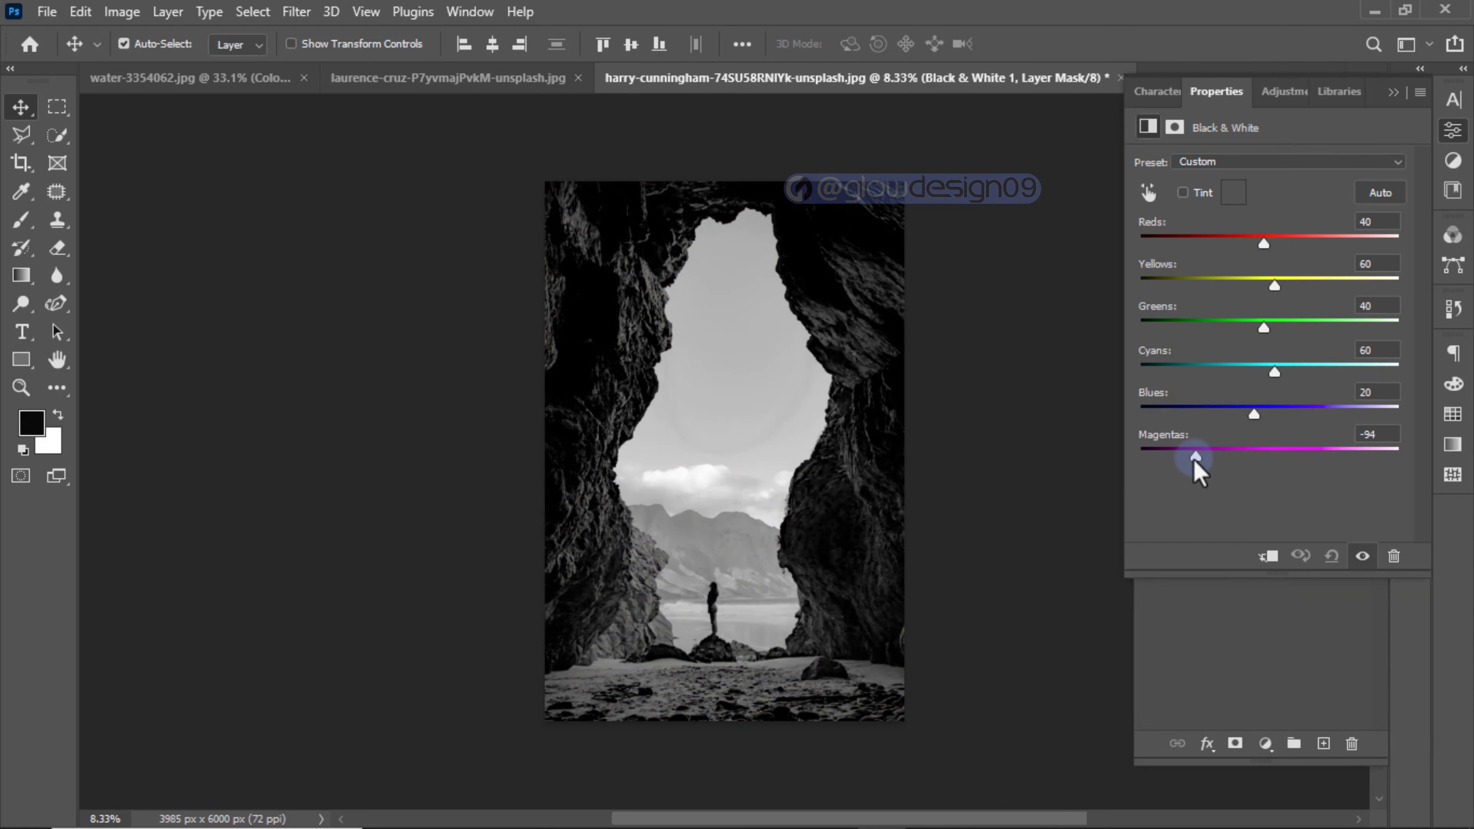
drag(1254, 417, 1168, 421)
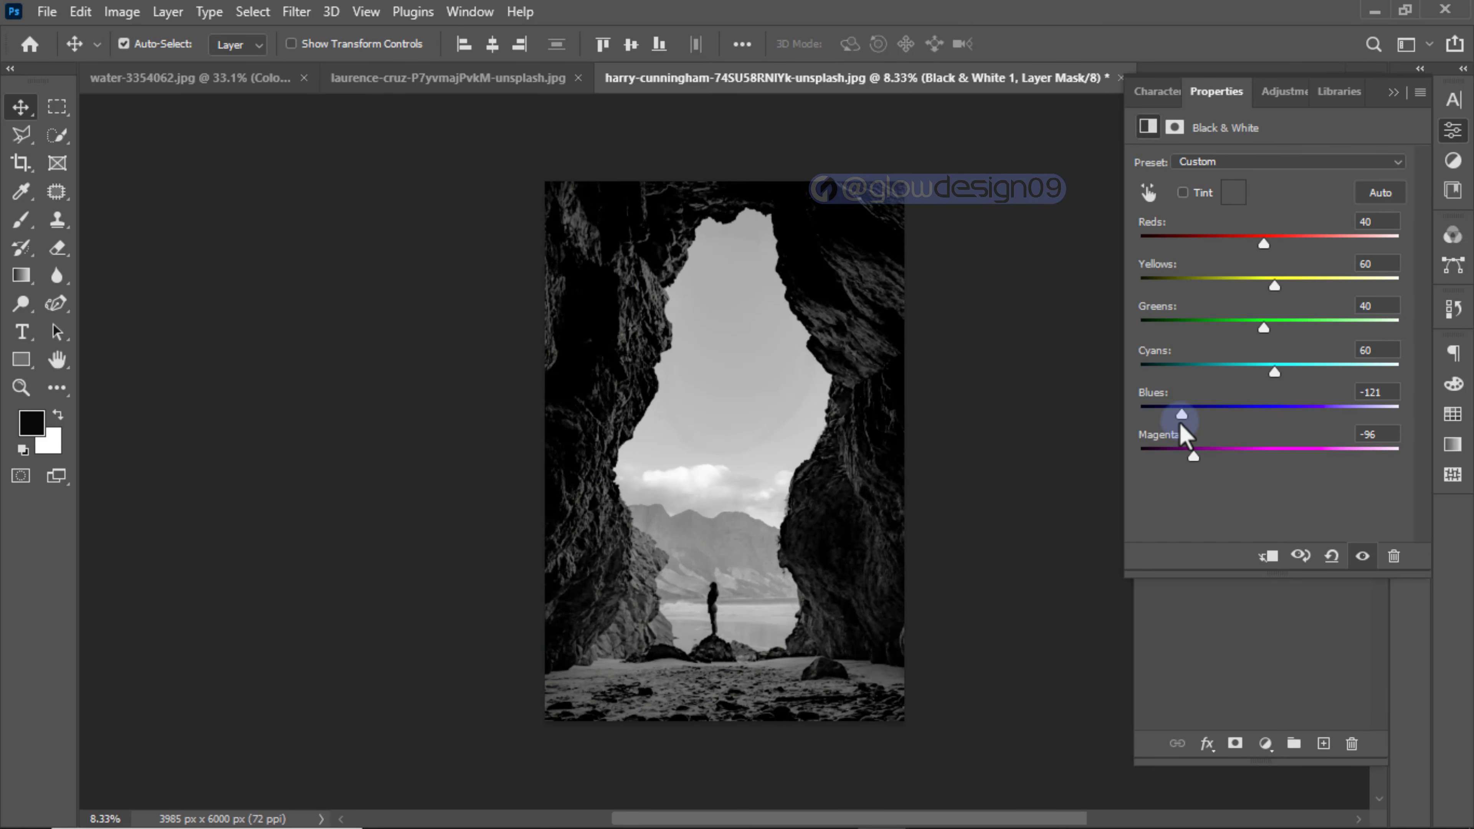
drag(1273, 372, 1193, 377)
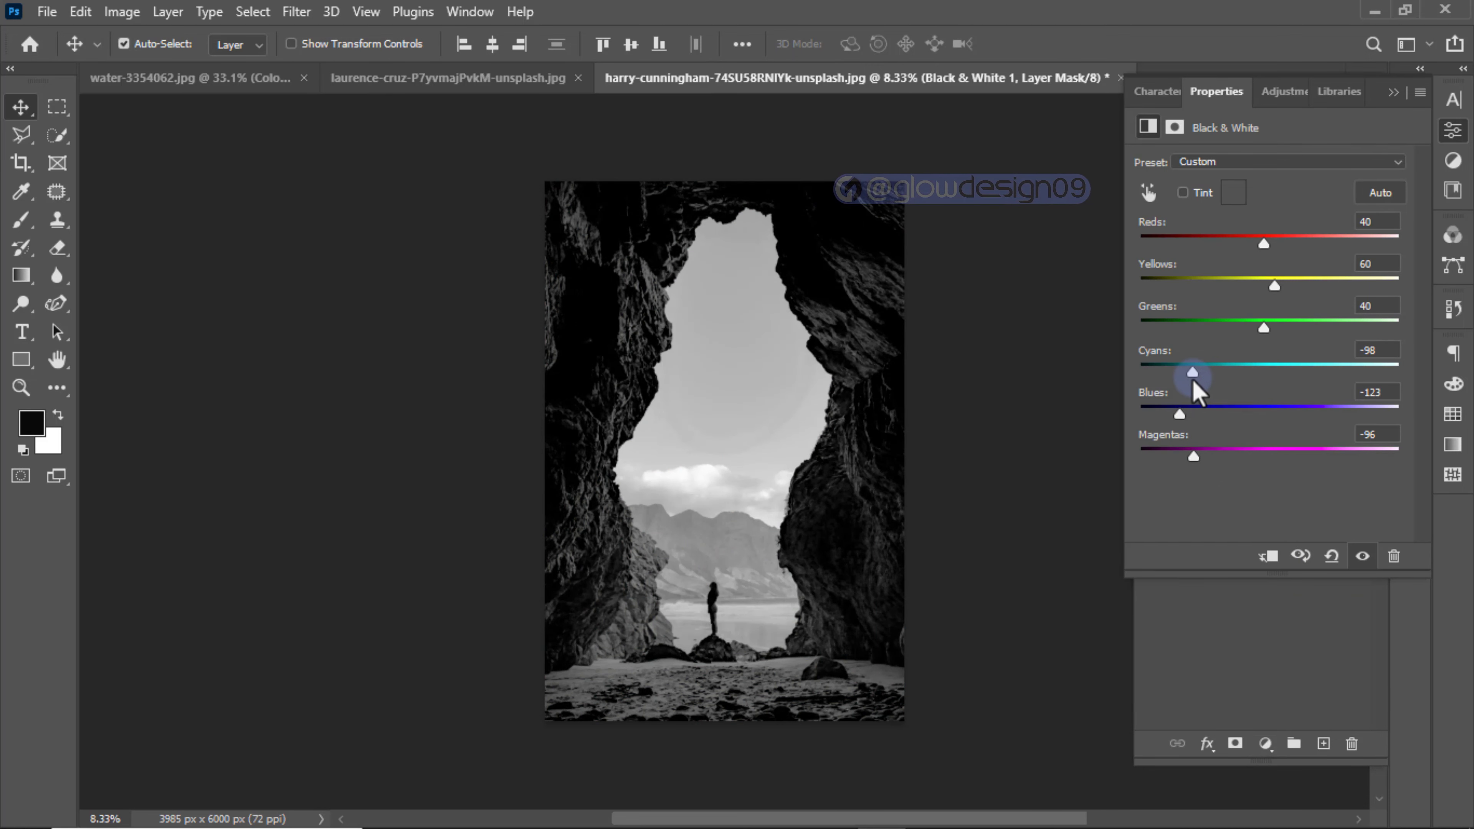
drag(1263, 244, 1226, 251)
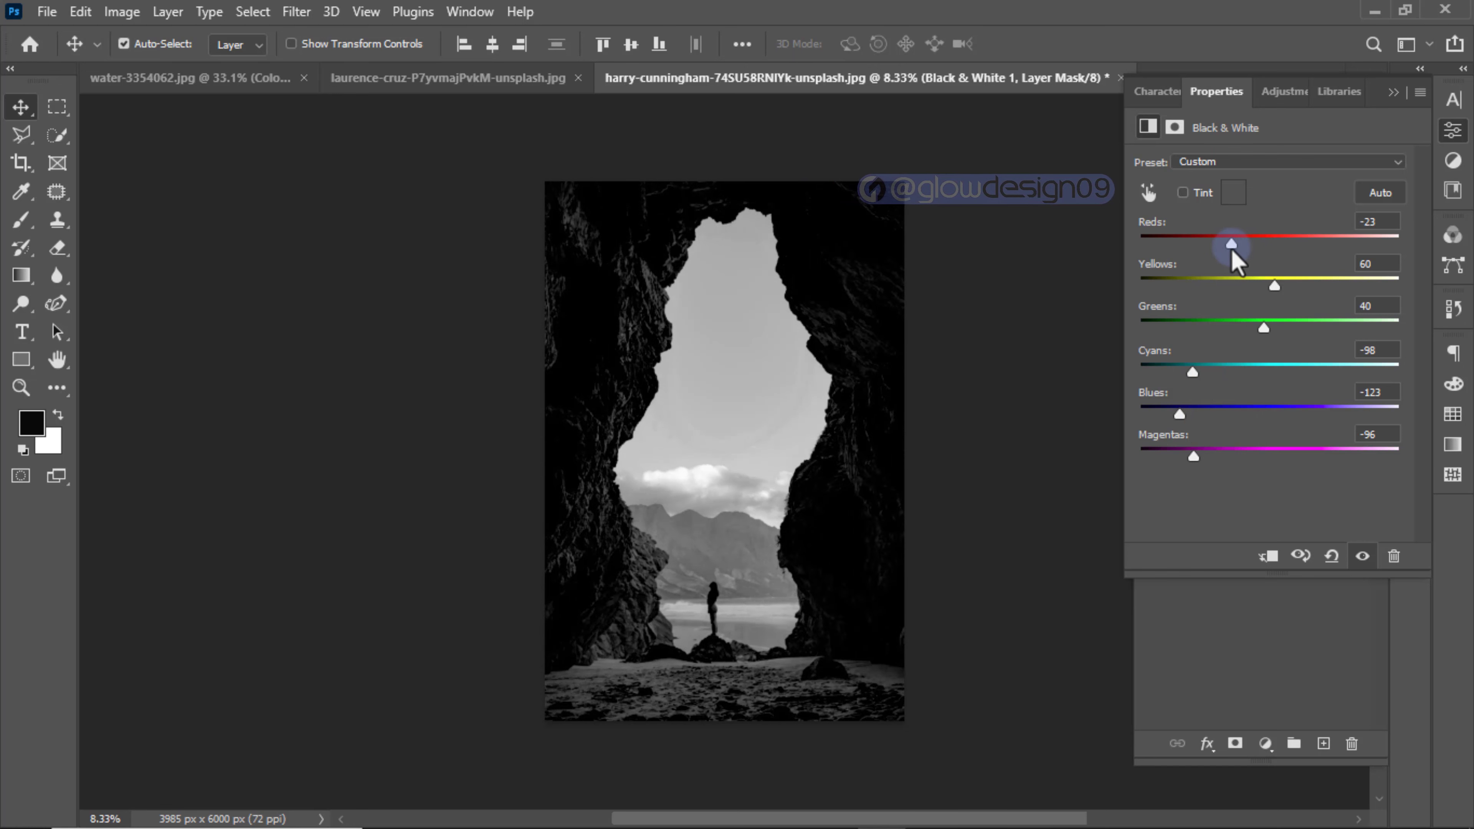
click(1393, 91)
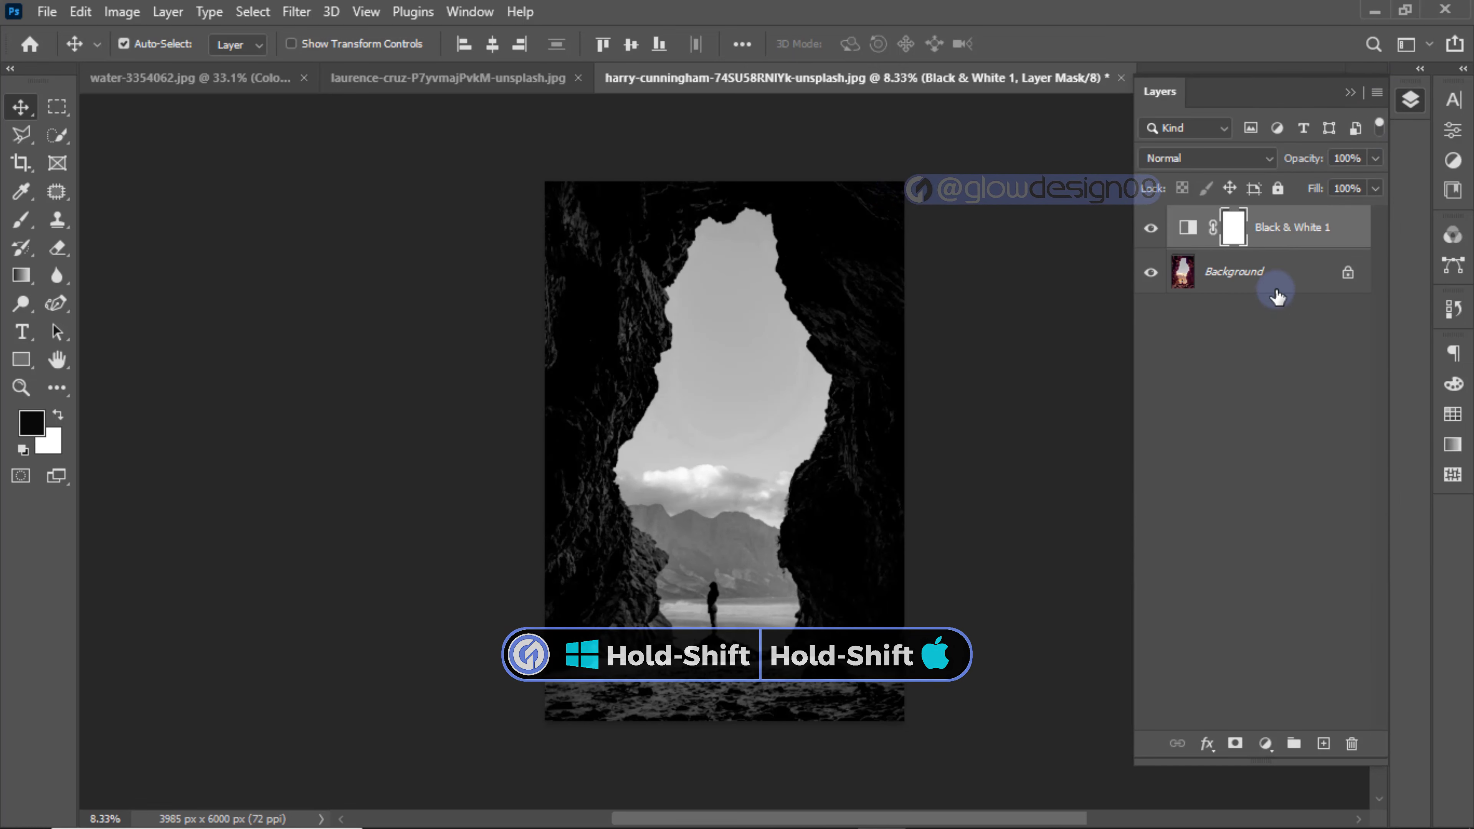
- Merge the cave photo with its Black & White adjustment and move it into the portrait composite
shift+click(1272, 273)
right_click(1246, 270)
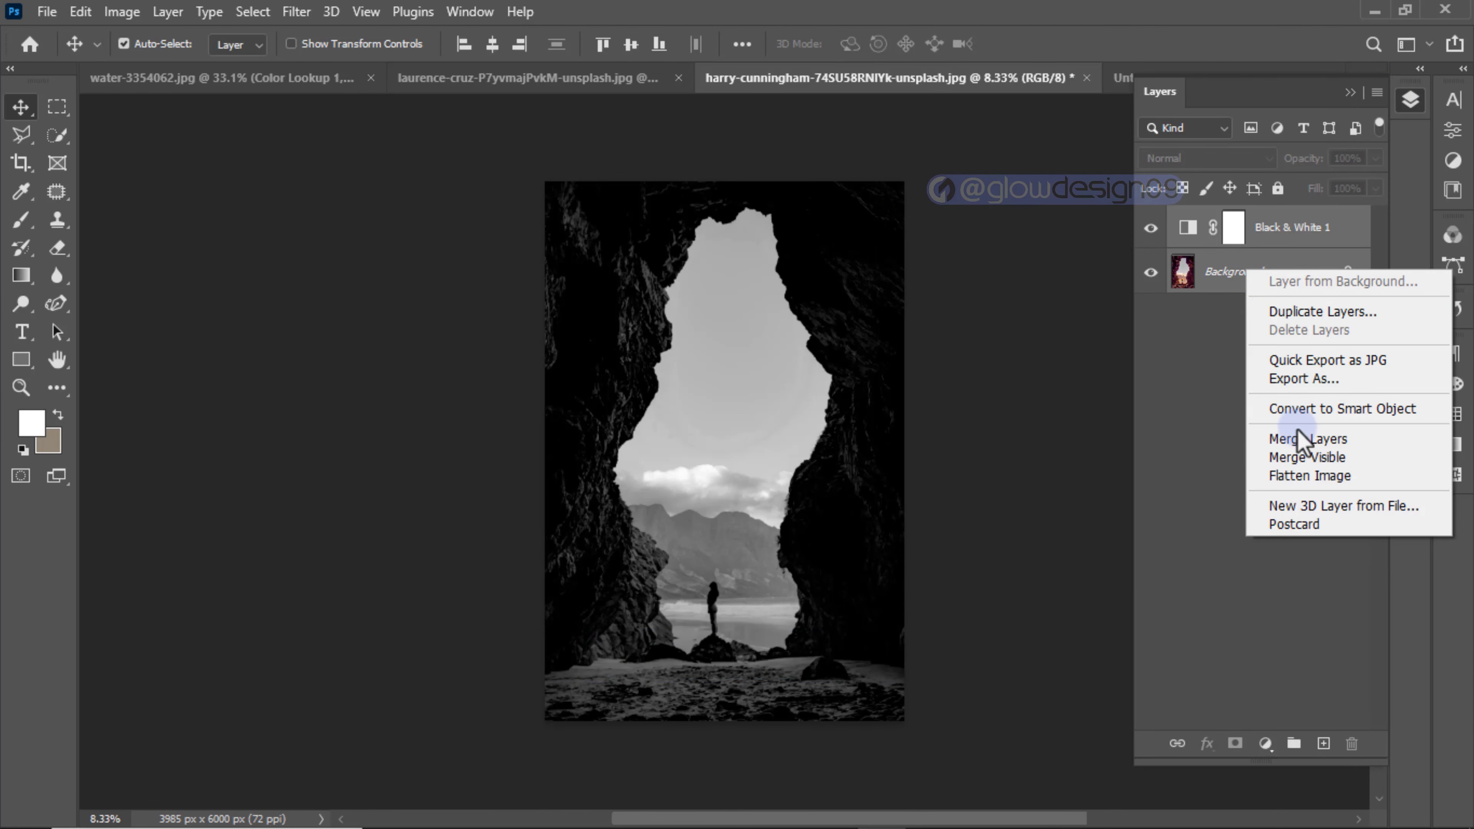
click(1298, 439)
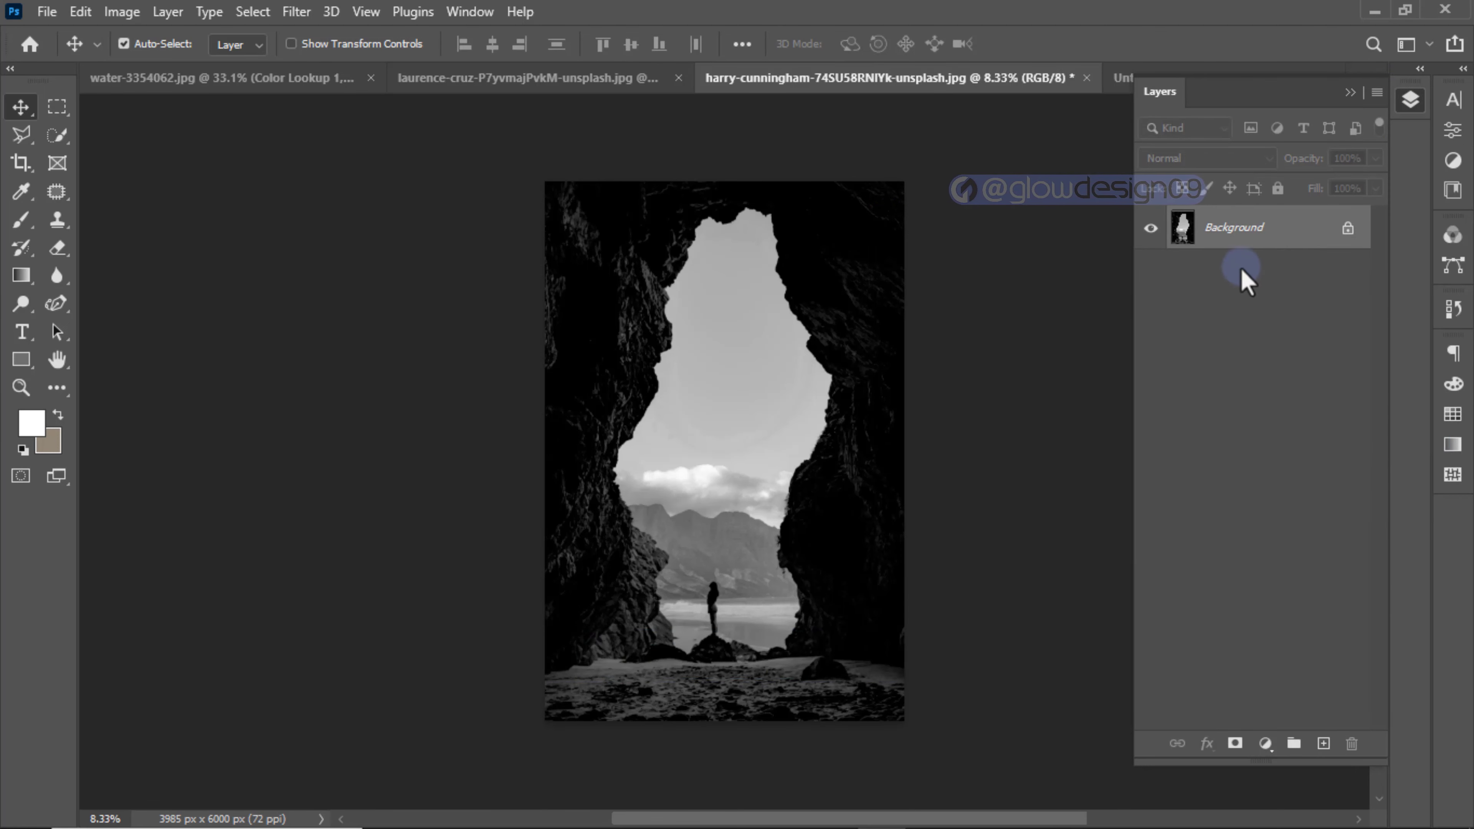
drag(762, 331, 799, 316)
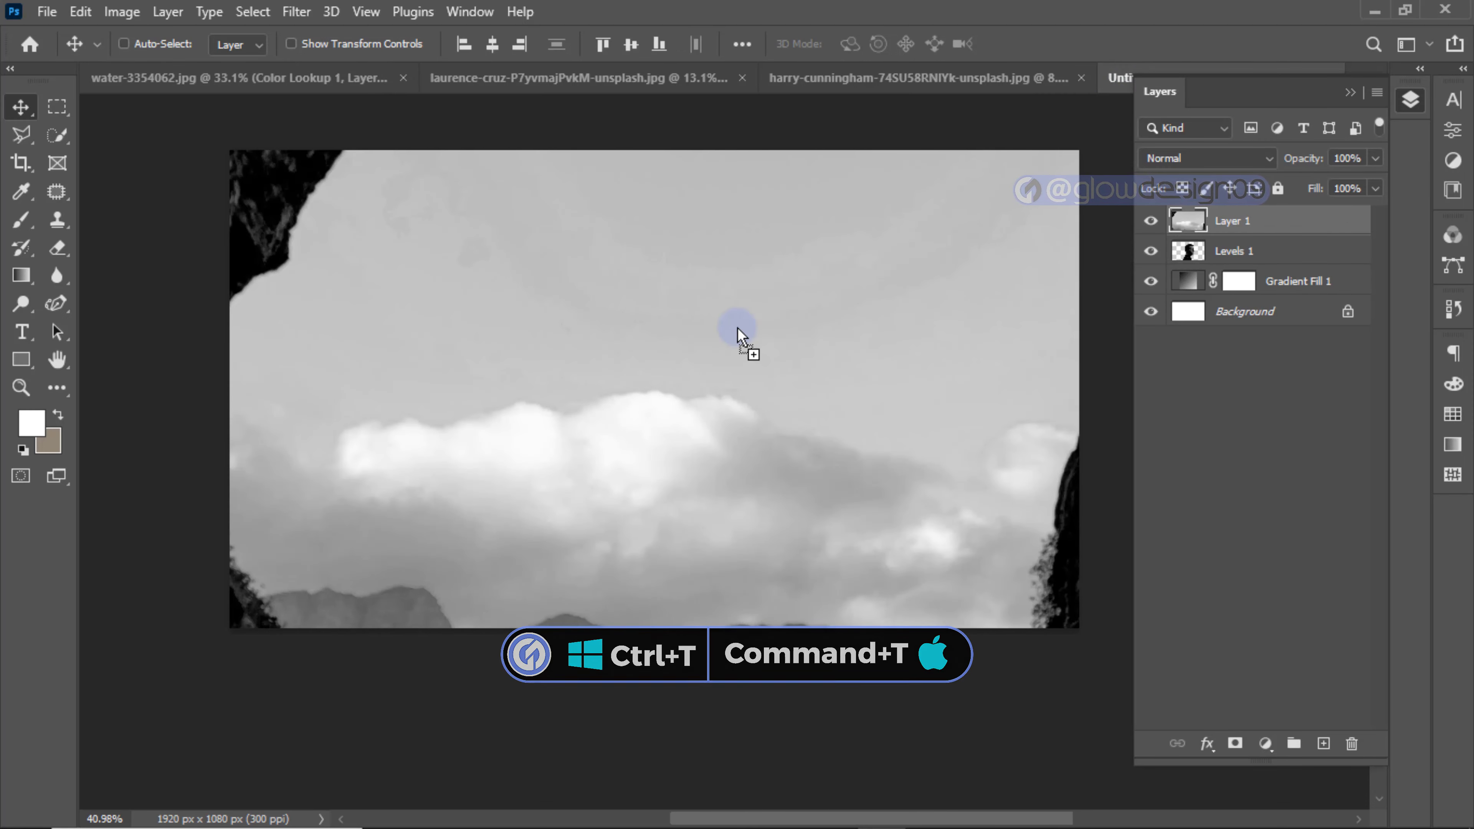
- Scale the cave photo down to about 11% and set its opacity to 45%
key(ctrl+t)
key(ctrl+0)
drag(1013, 355, 696, 363)
key(ctrl+0)
key(4)
key(5)
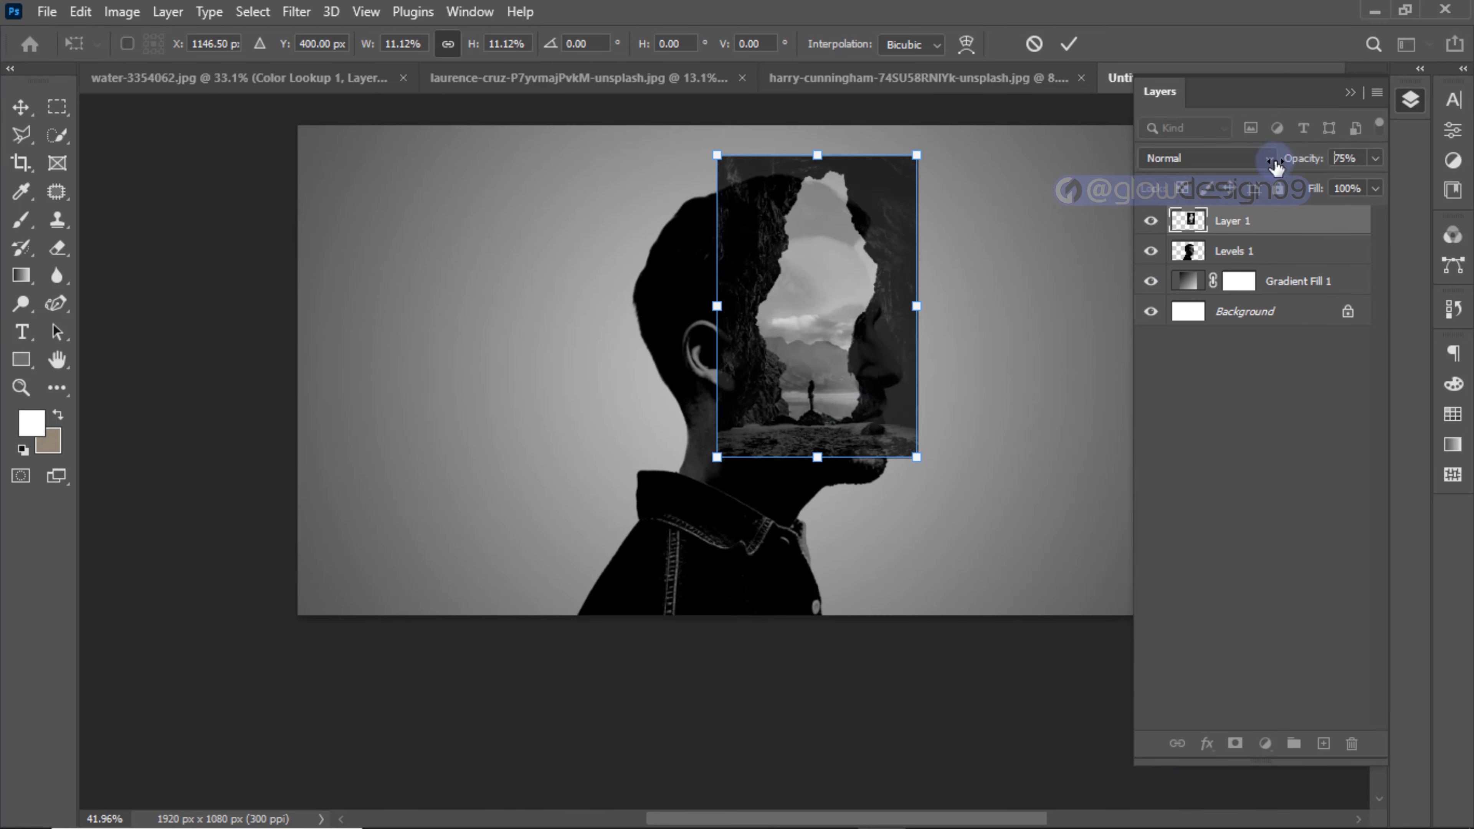
- Enlarge the cave photo to about 14.4%, place it over the man's head, apply the transform and set its opacity to 100%
drag(824, 371, 772, 331)
drag(865, 303, 895, 306)
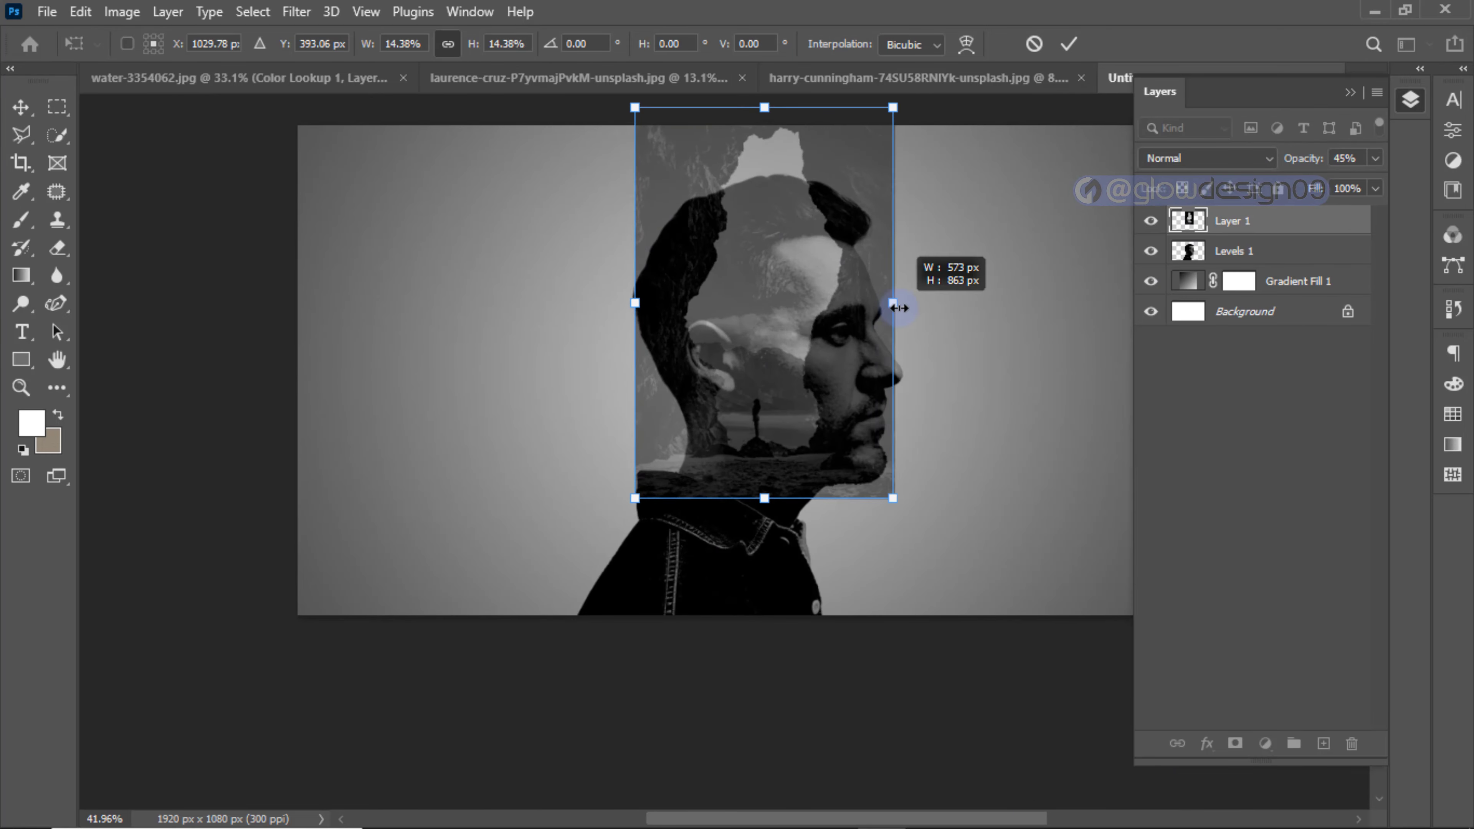
drag(773, 342, 815, 407)
click(1069, 43)
drag(1298, 168, 1375, 169)
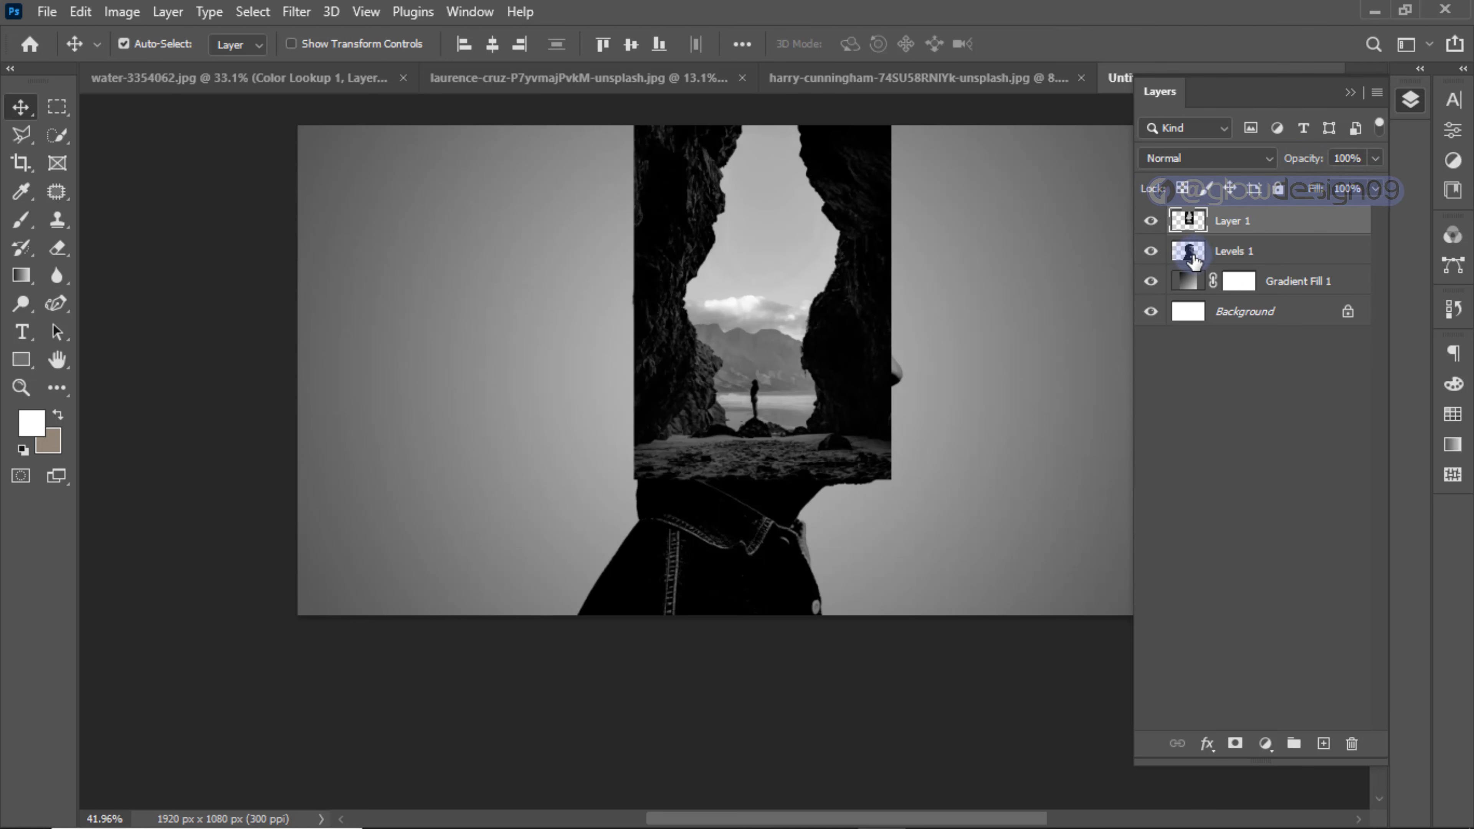
- Load the portrait layer's pixels as a selection and invert the selection
click(1198, 256)
right_click(1198, 256)
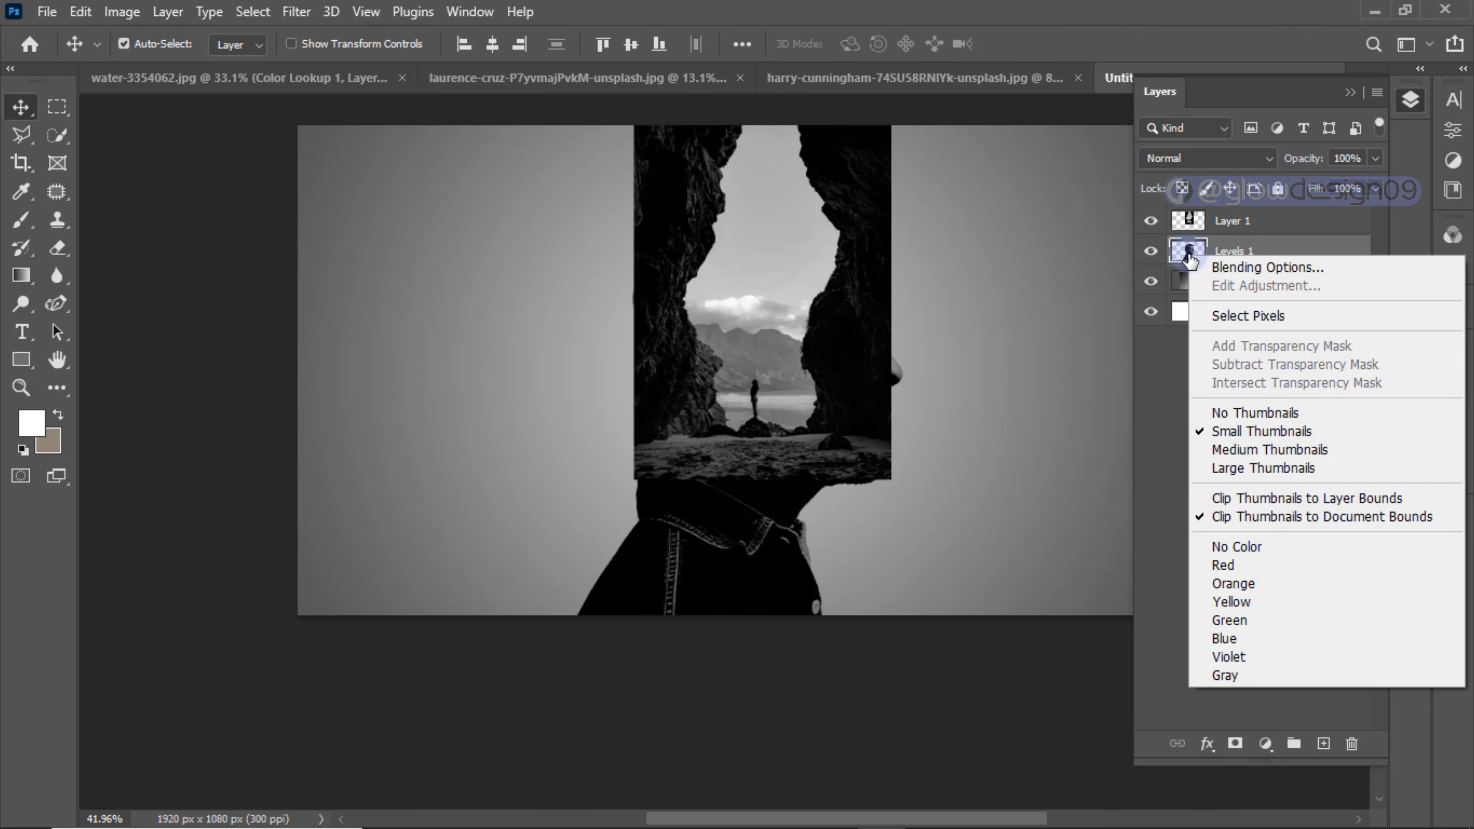
click(1229, 318)
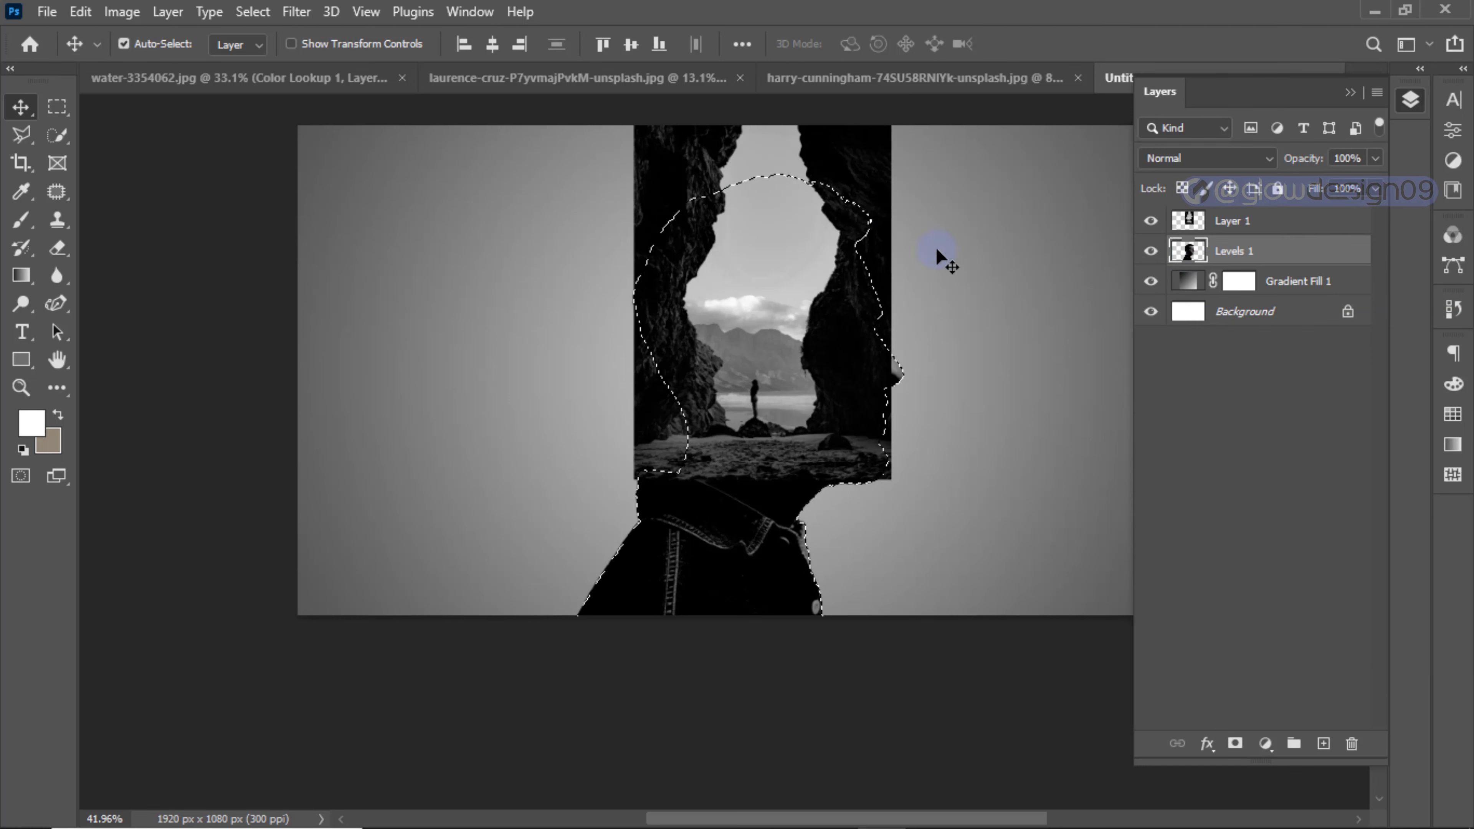
click(258, 11)
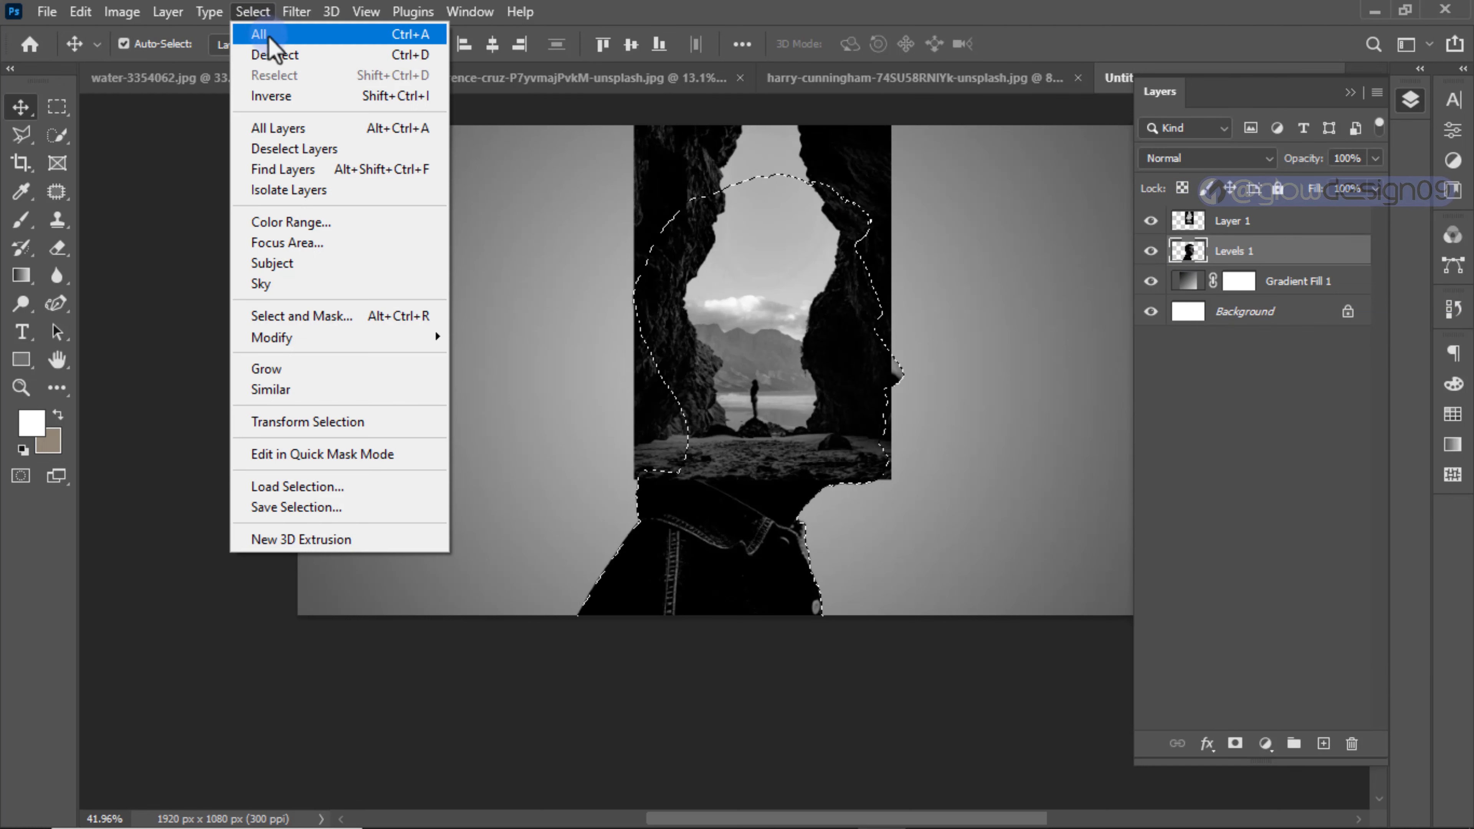
click(267, 96)
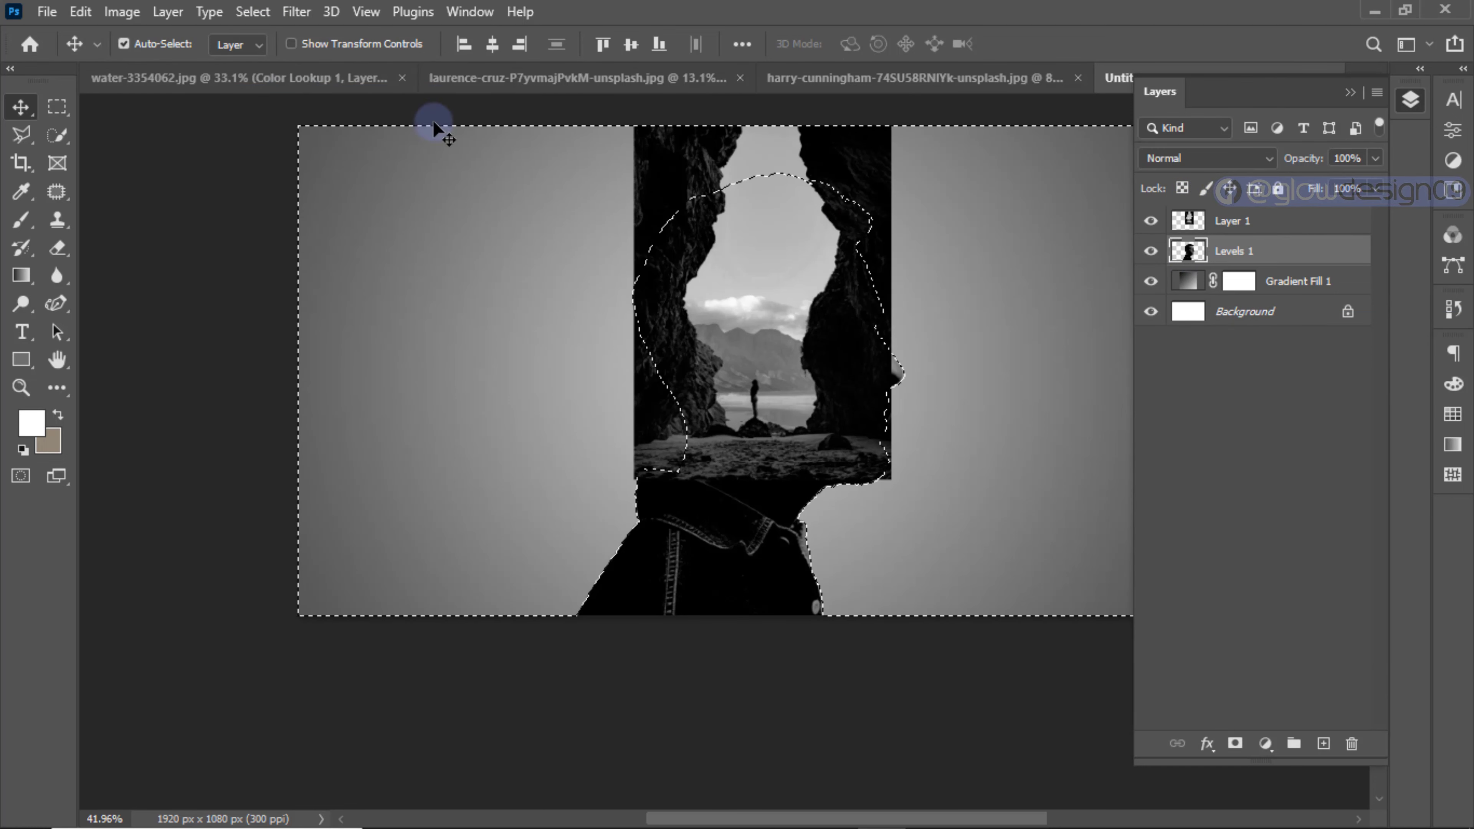
- Erase the parts of the cave photo outside the head silhouette with a soft 146 px Eraser at 0% hardness
click(1224, 222)
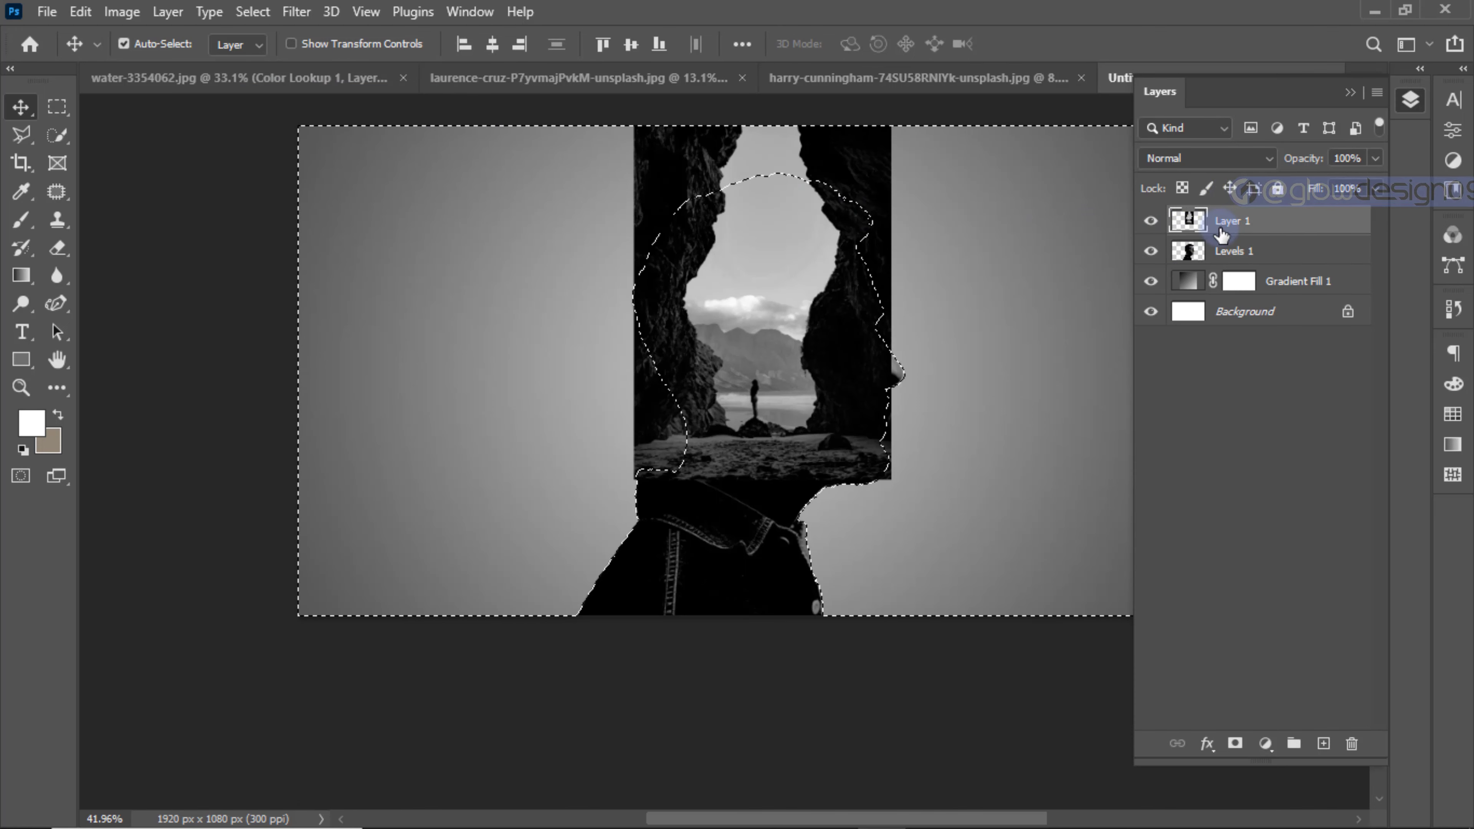
click(58, 250)
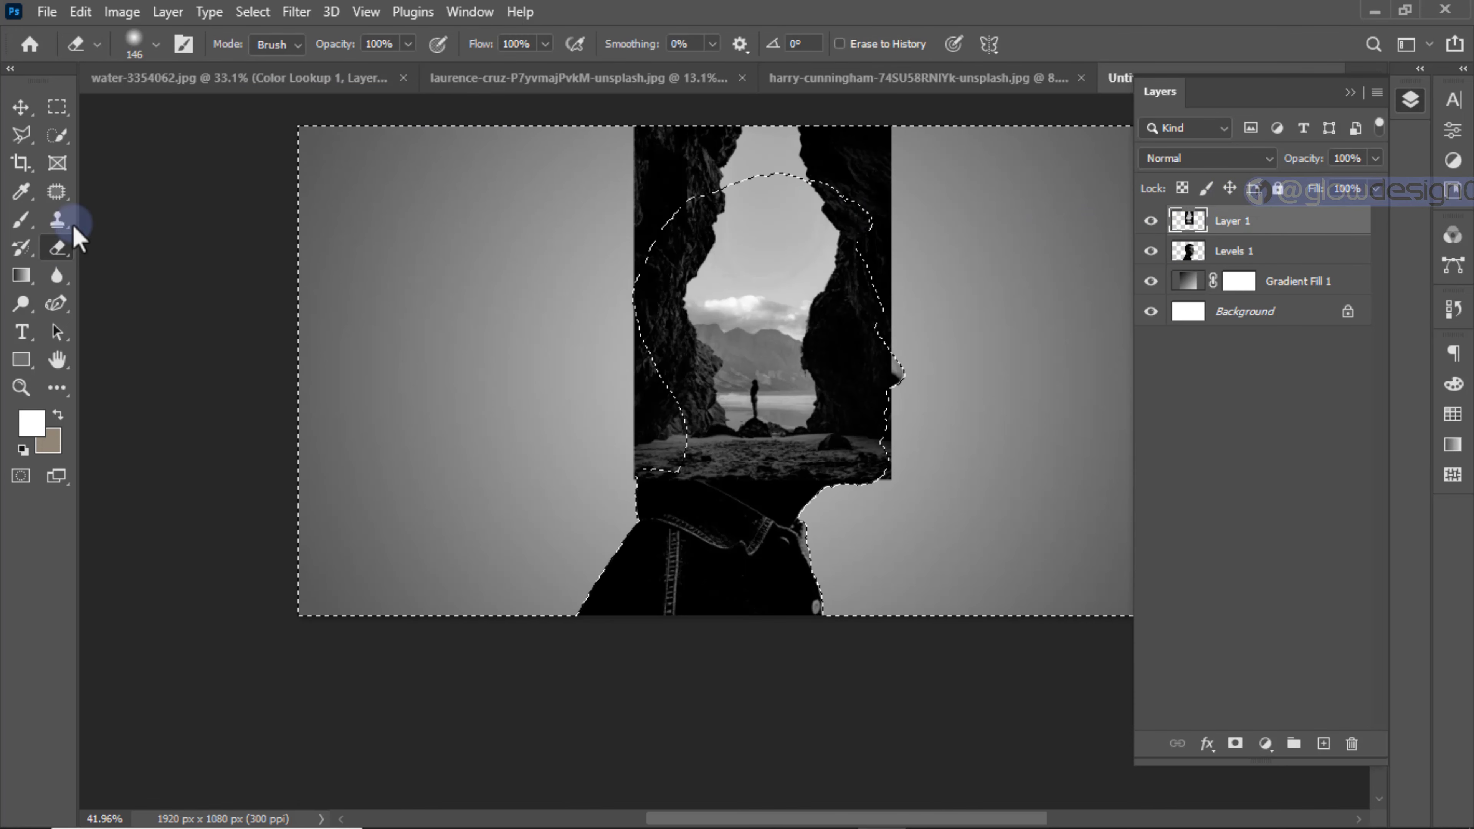
click(156, 46)
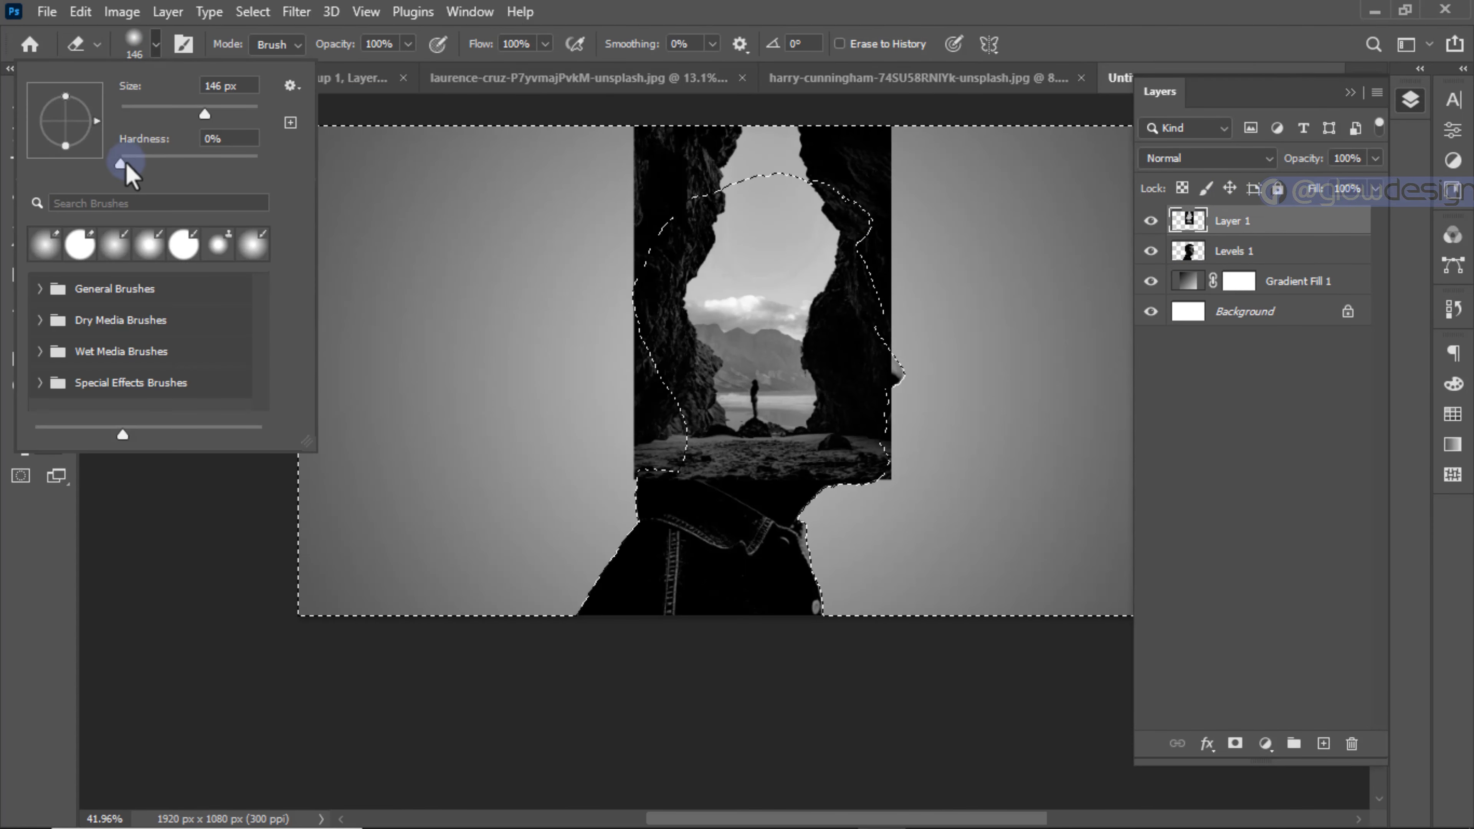
click(156, 45)
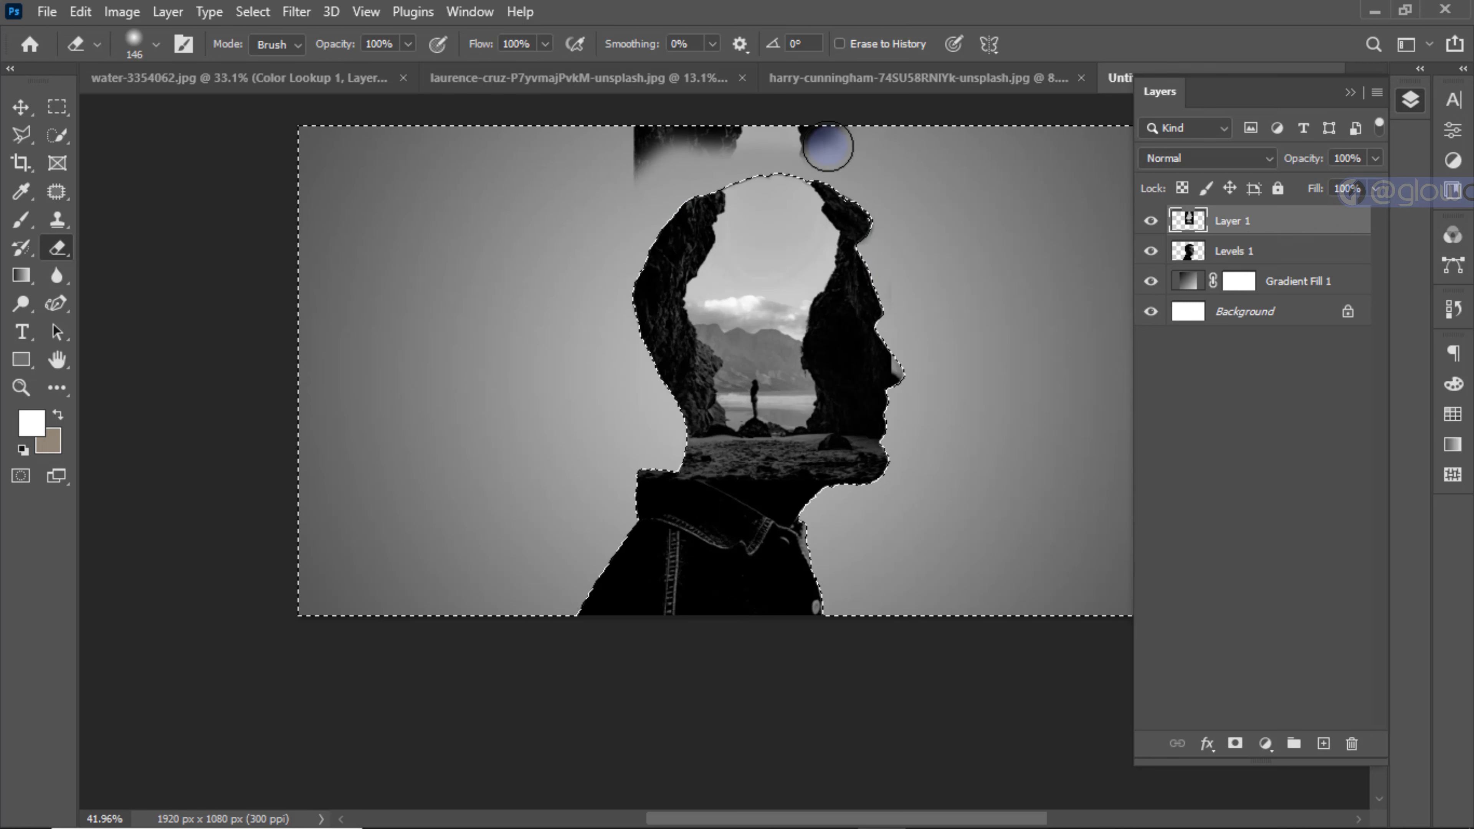
drag(625, 142, 713, 156)
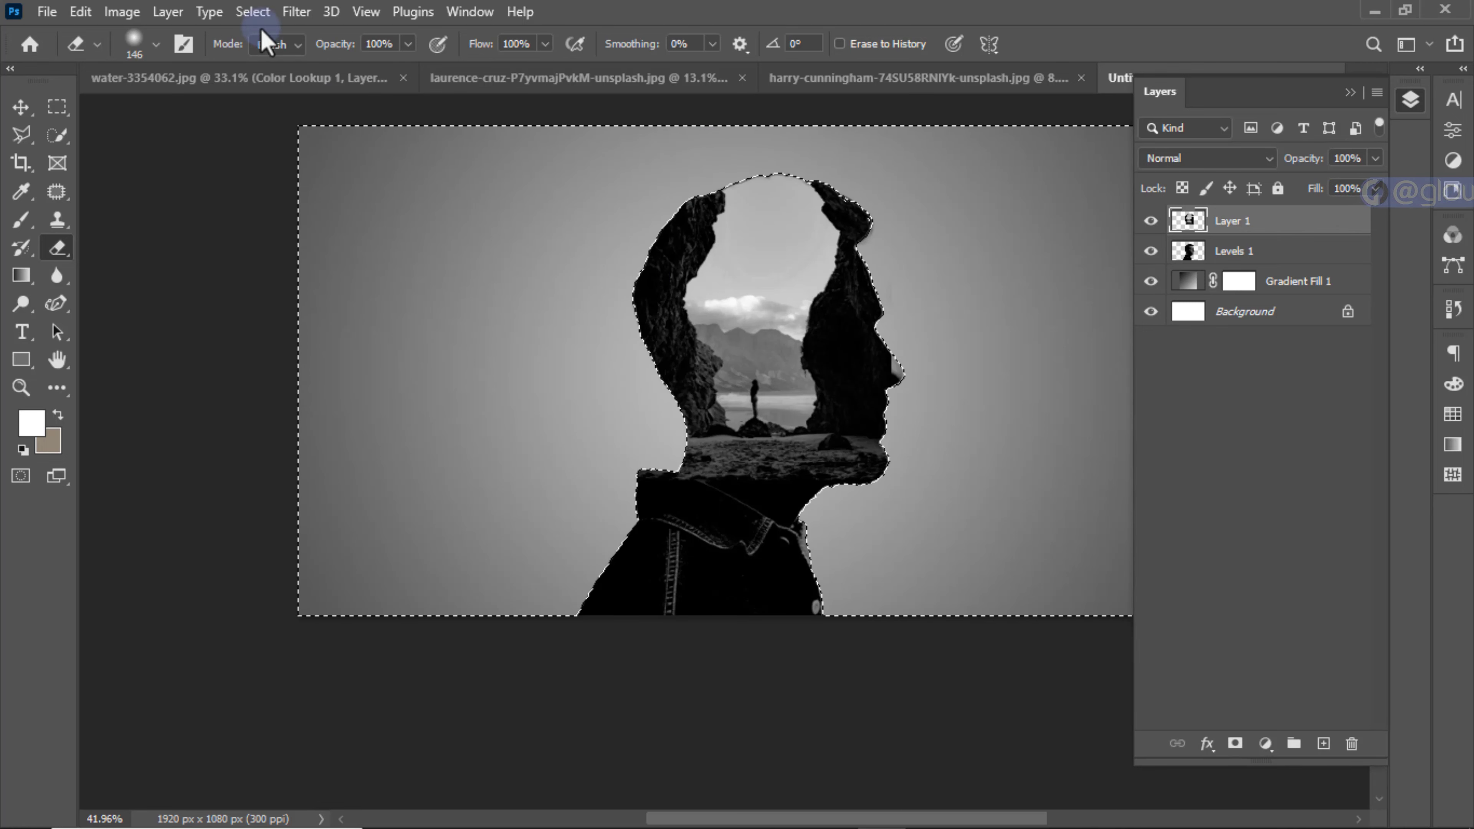
- Invert the selection back to the silhouette and softly erase the cave photo around the back of the neck and collar
click(254, 13)
click(272, 96)
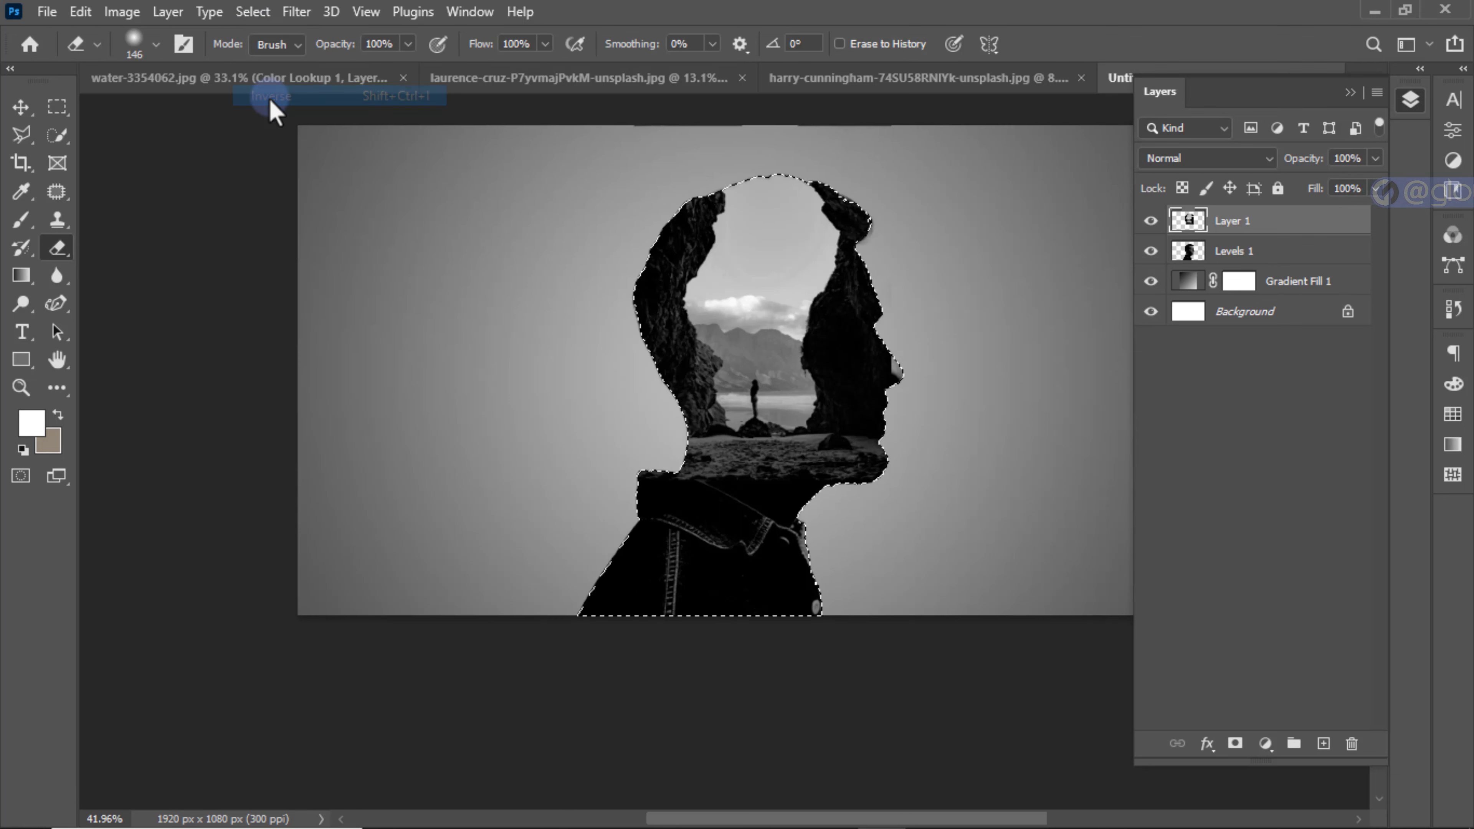
scroll(630, 271, up, 4)
drag(586, 326, 501, 310)
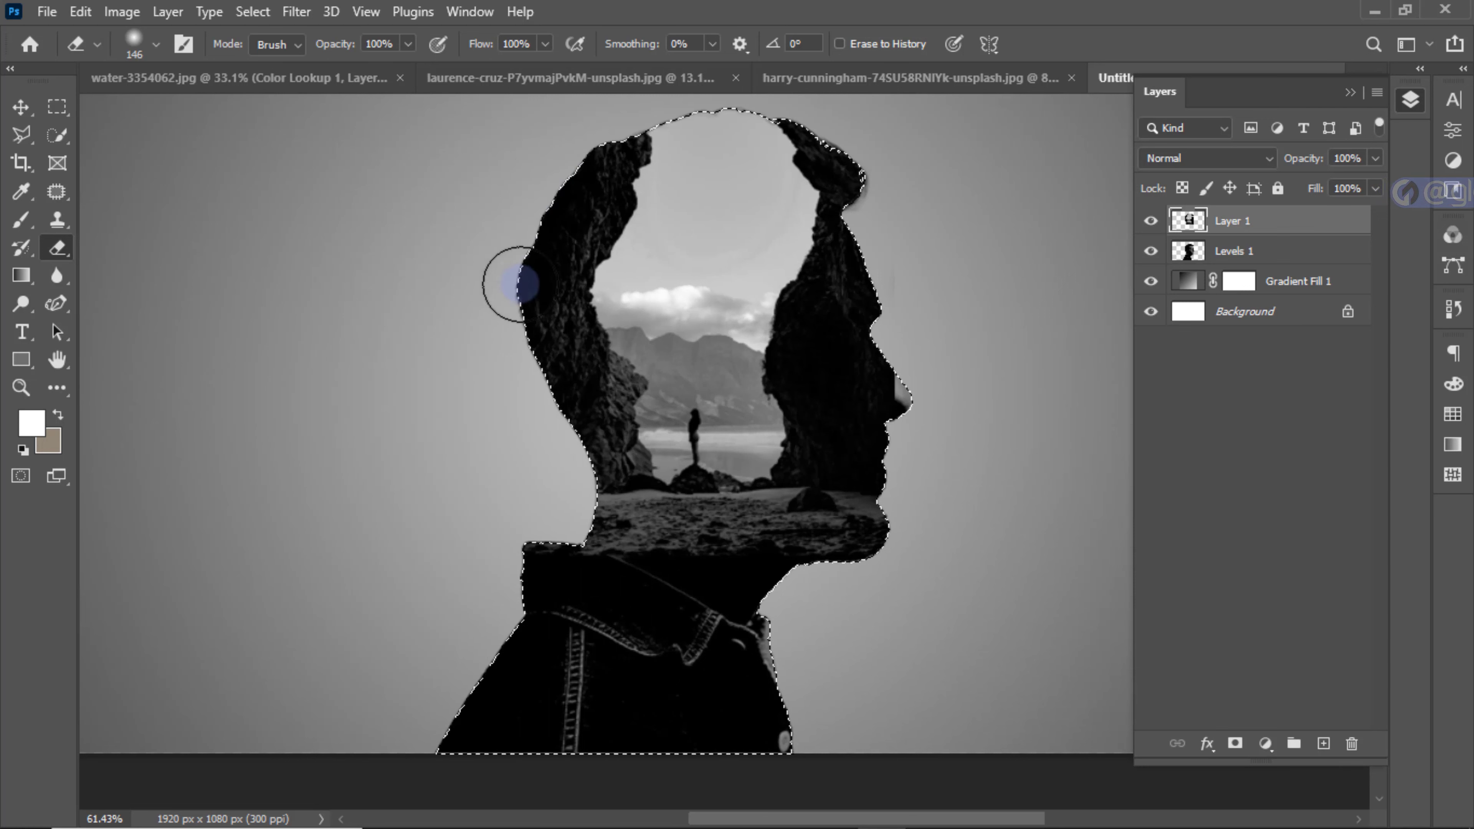
drag(571, 431, 584, 578)
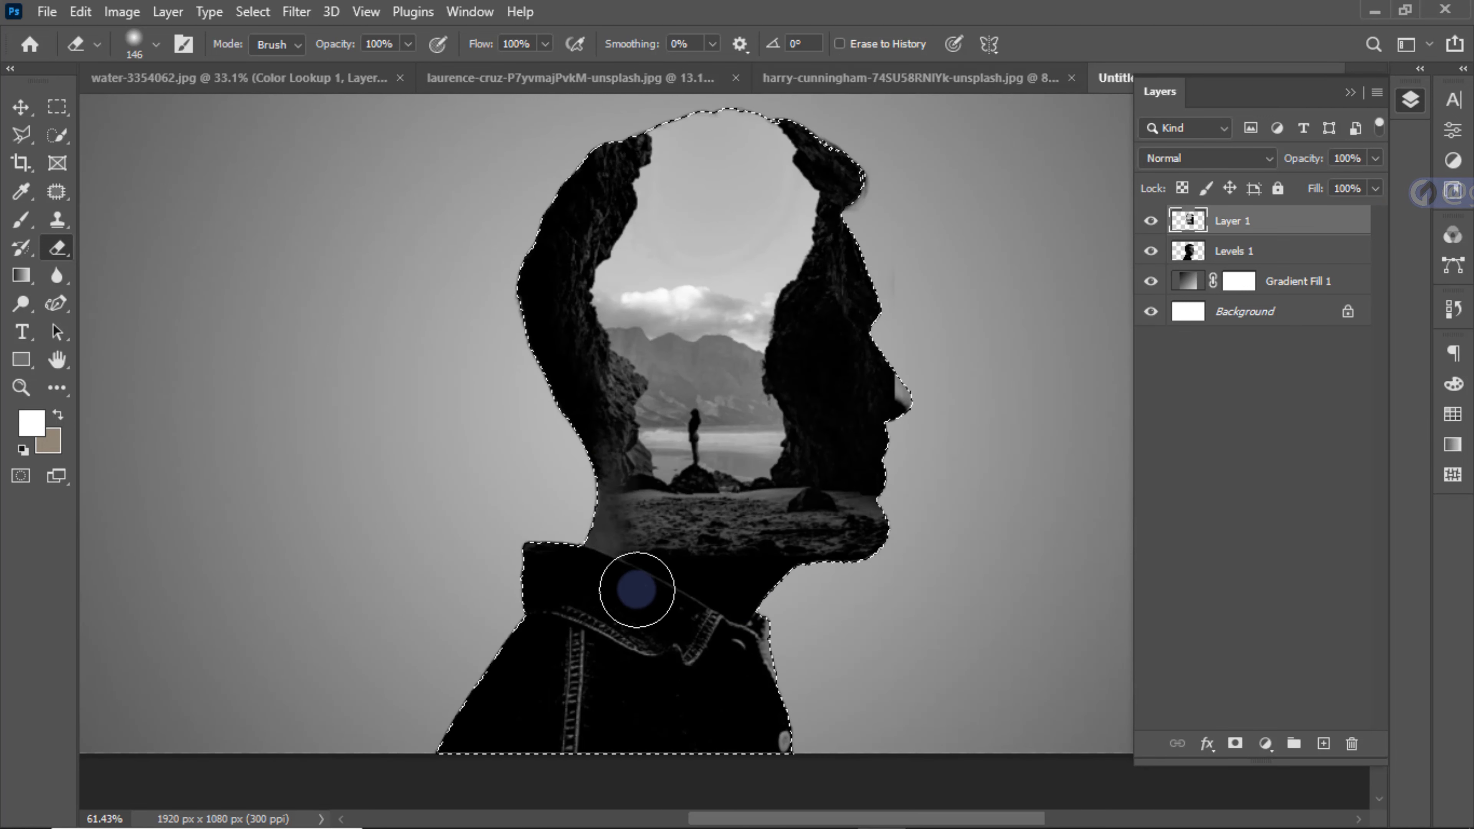
- Erase the cave photo over the jaw, mouth, nose, eye, forehead and front hair to reveal the man's face
mouse_move(779, 574)
mouse_down()
mouse_move(858, 558)
mouse_move(882, 504)
mouse_up()
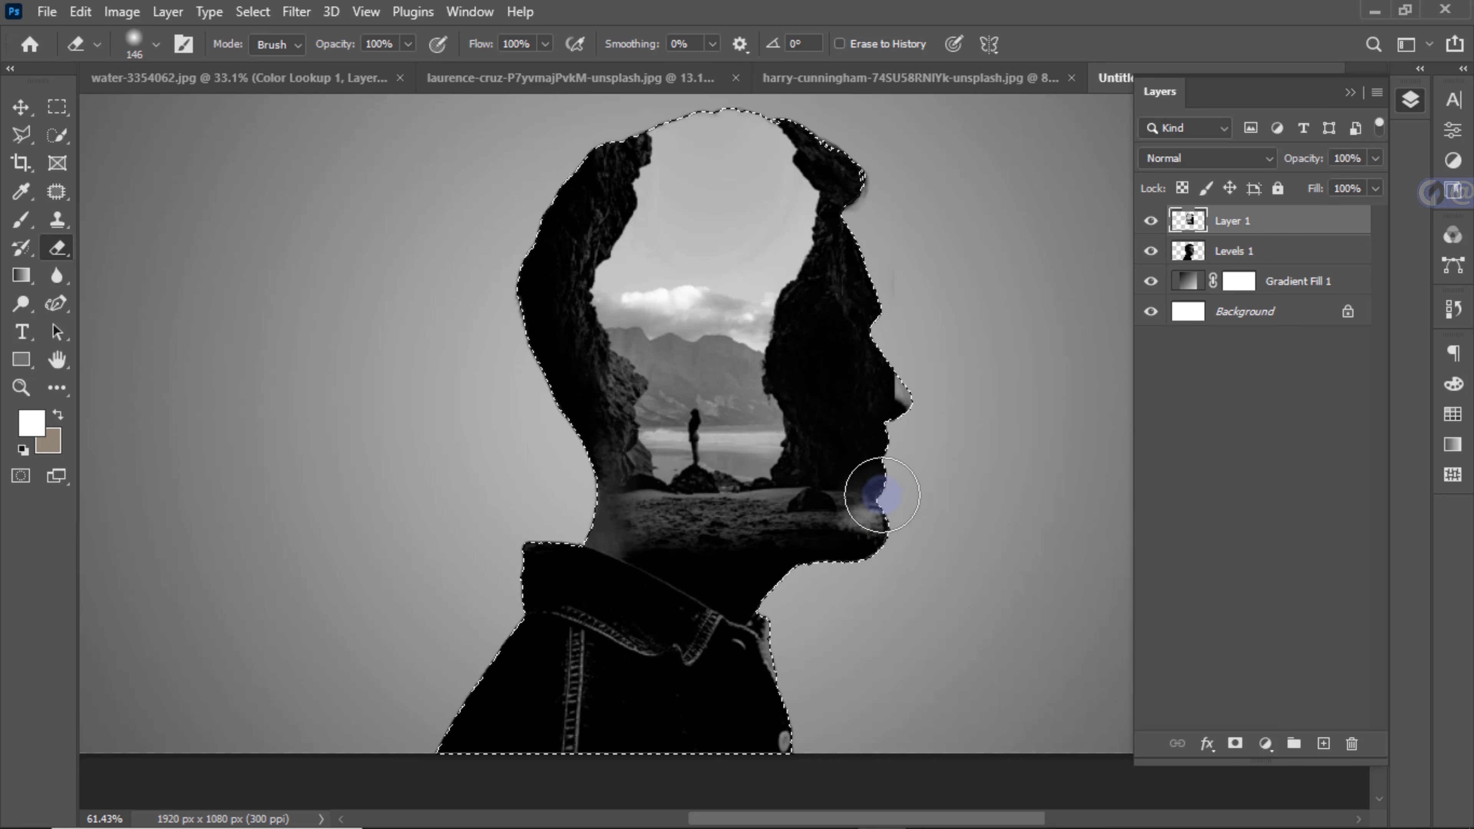
mouse_move(897, 314)
mouse_down()
mouse_move(902, 249)
mouse_move(856, 146)
mouse_up()
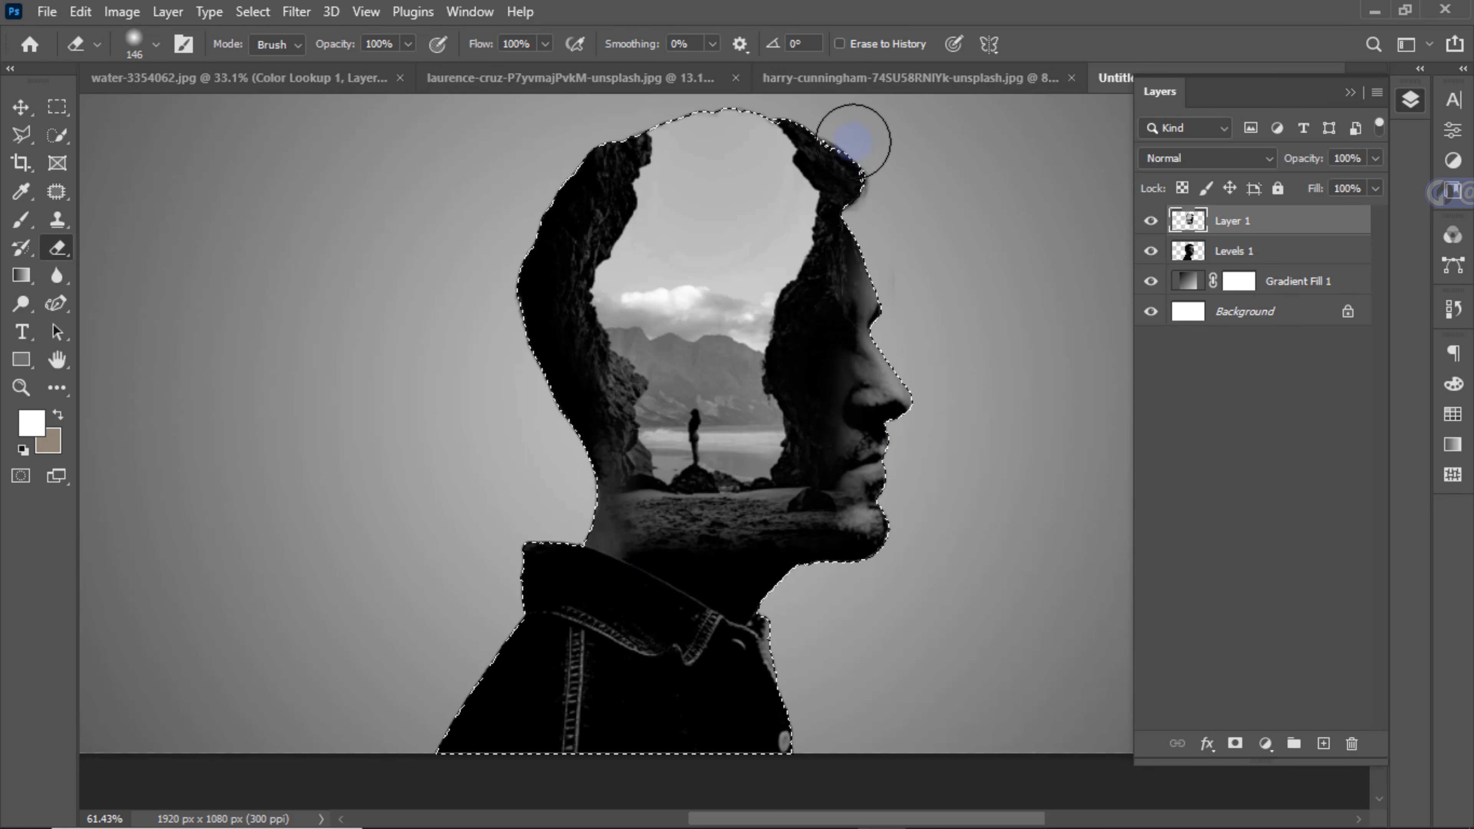
drag(875, 202, 836, 142)
mouse_move(852, 206)
mouse_down()
mouse_move(846, 338)
mouse_move(856, 277)
mouse_move(877, 511)
mouse_move(855, 320)
mouse_move(851, 335)
mouse_move(856, 401)
mouse_move(861, 297)
mouse_move(842, 365)
mouse_move(850, 484)
mouse_move(801, 547)
mouse_up()
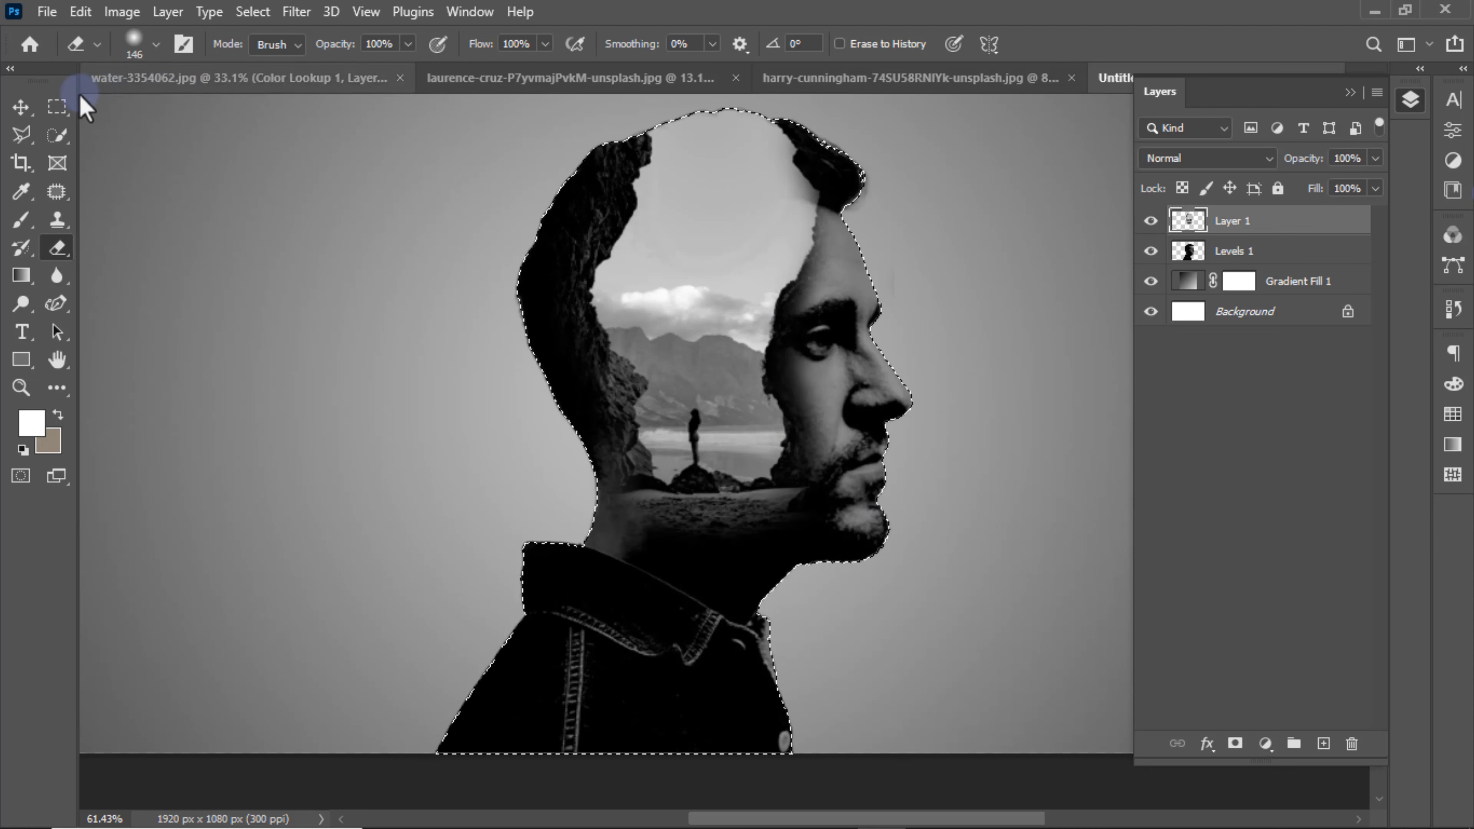
- Switch to the Move tool and deselect the silhouette, with the whole composite in view
click(22, 107)
key(ctrl+d)
scroll(837, 314, down, 2)
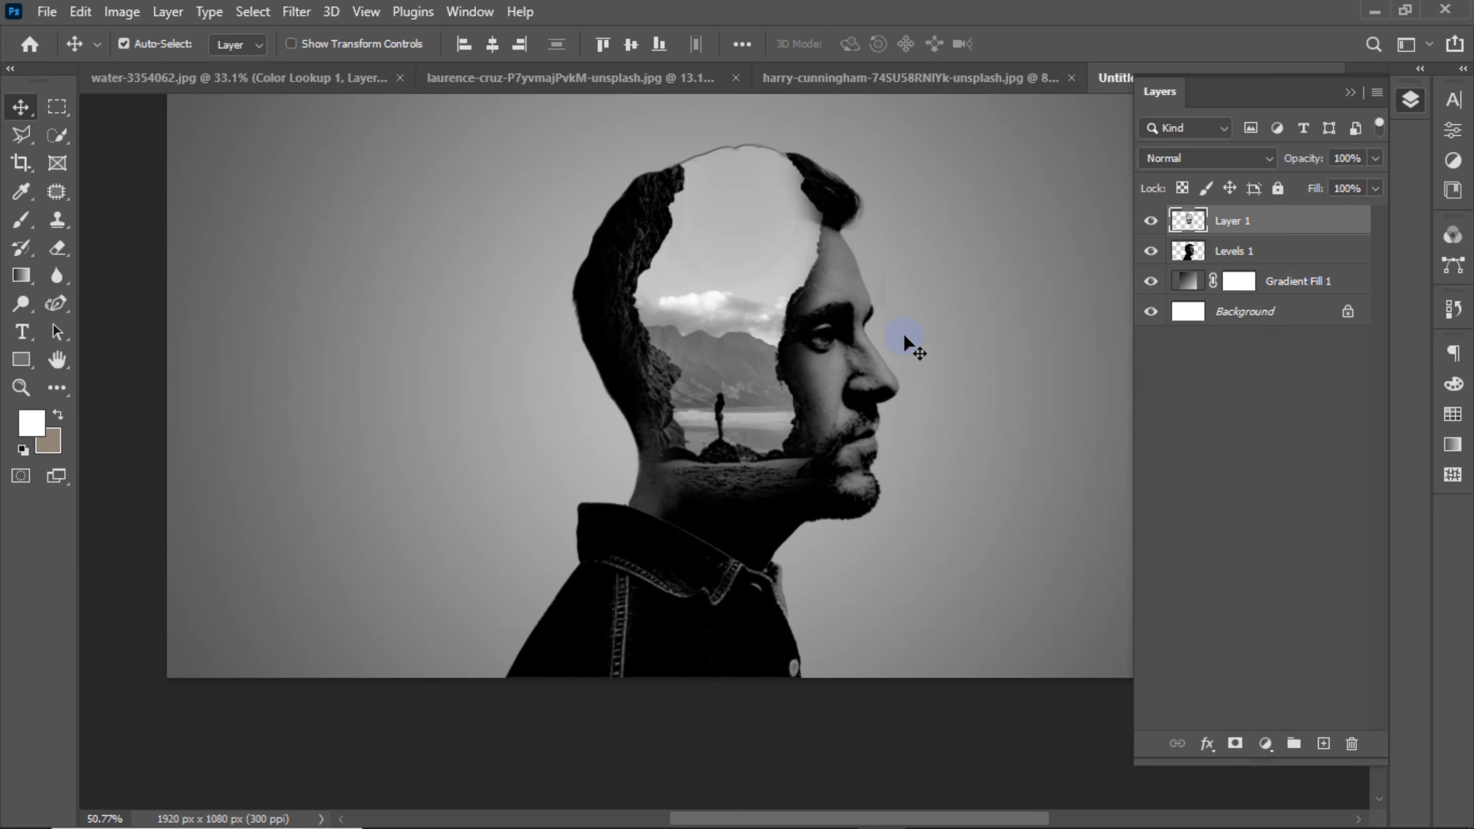
drag(896, 340, 778, 393)
scroll(872, 390, down, 1)
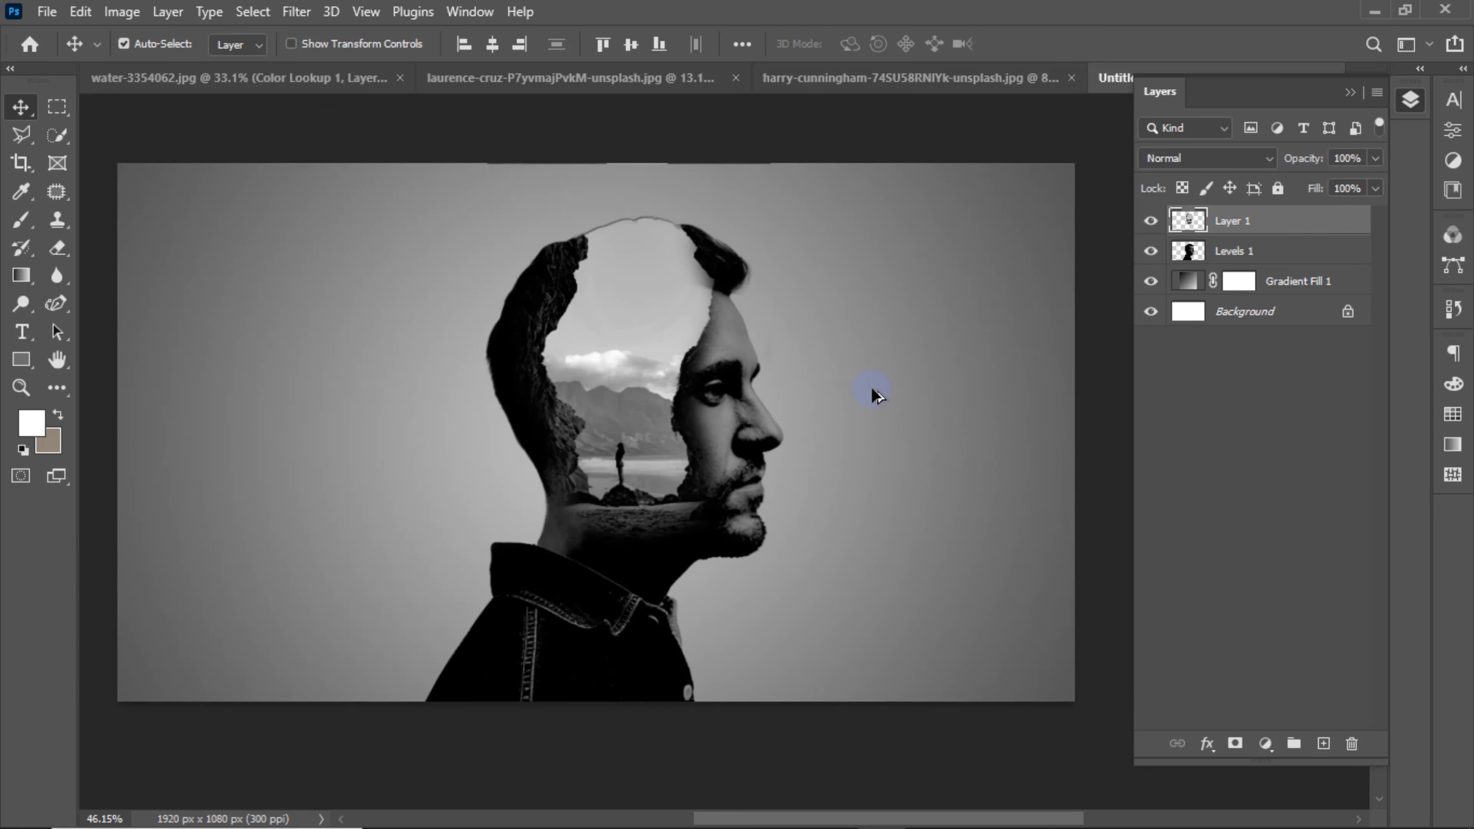